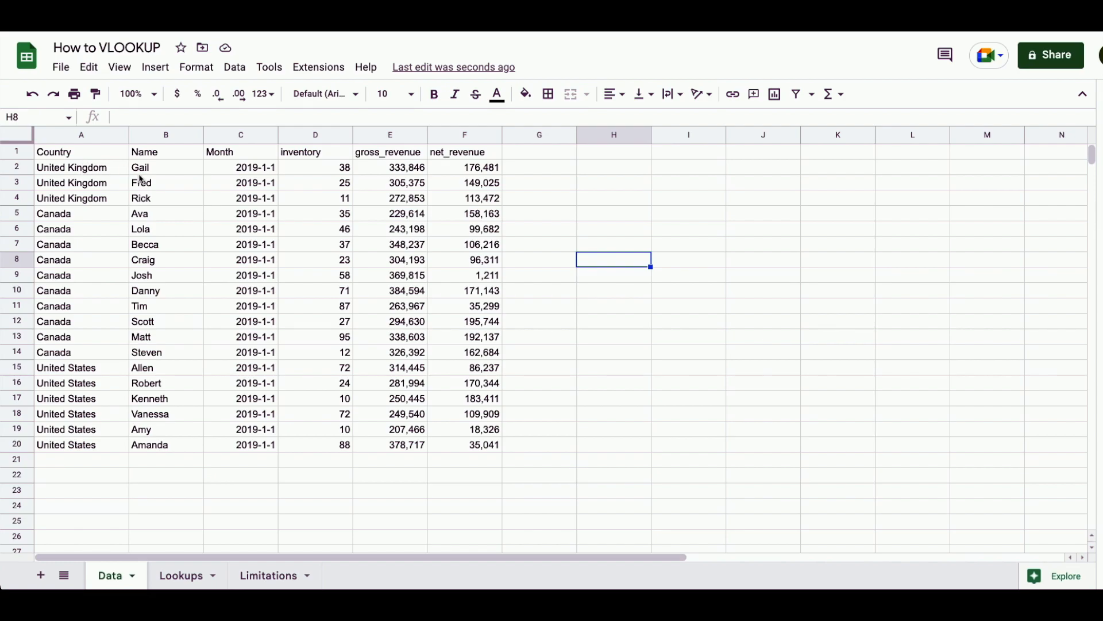
Review the Lookups sheet and add the header "Abbreviation" in cell G1 of the Data sheet
{"action": "left_click", "coordinate": [192, 575]}
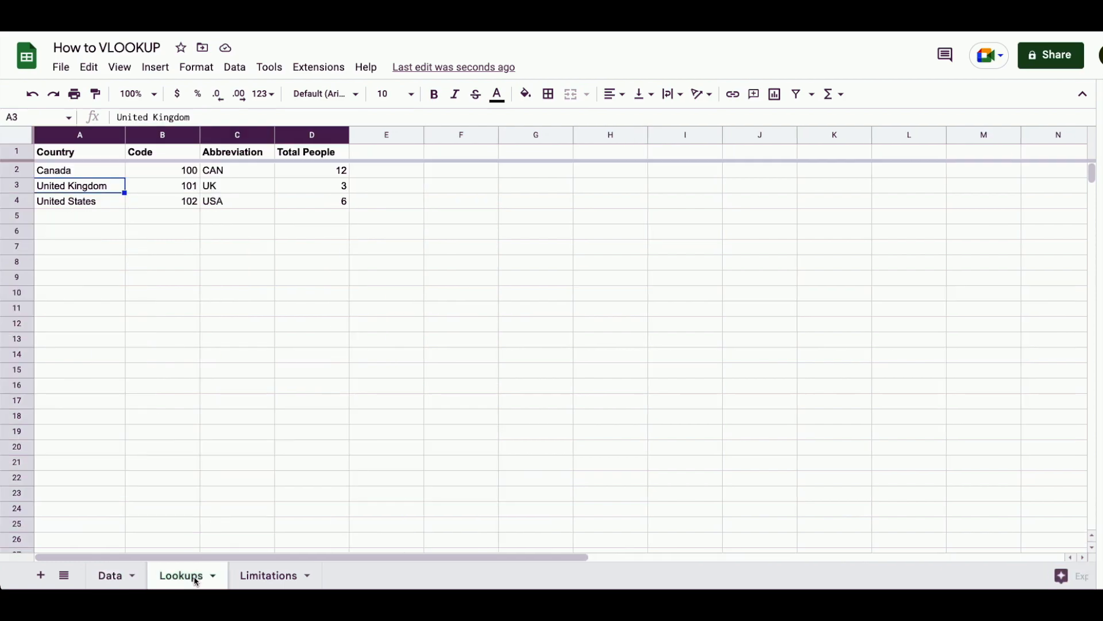
{"action": "left_click", "coordinate": [134, 360]}
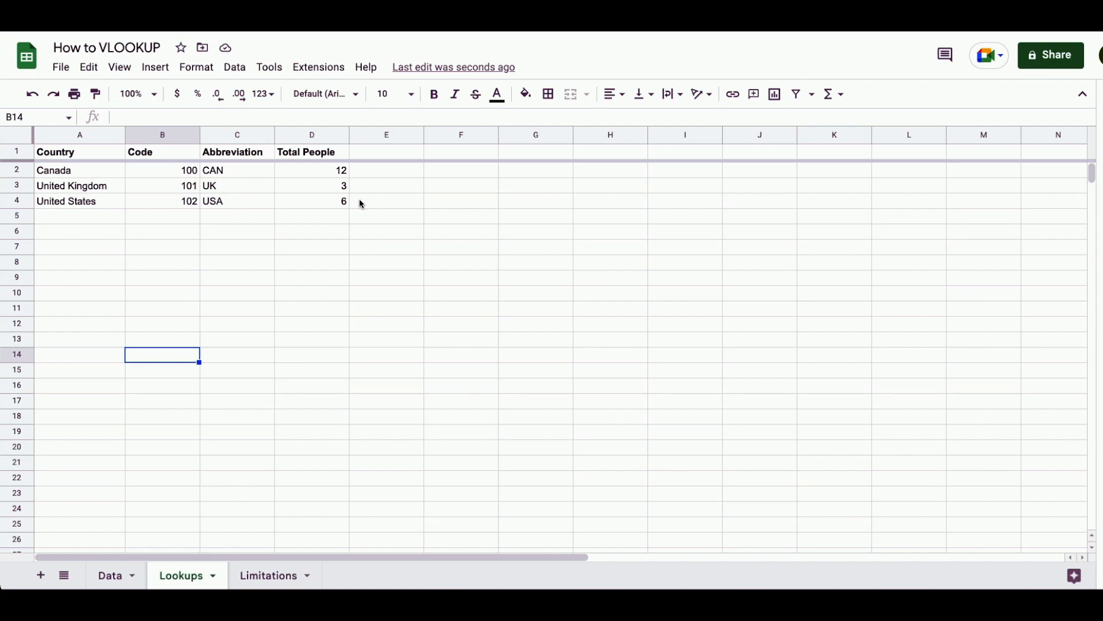
{"action": "left_click", "coordinate": [115, 577]}
{"action": "left_click", "coordinate": [527, 155]}
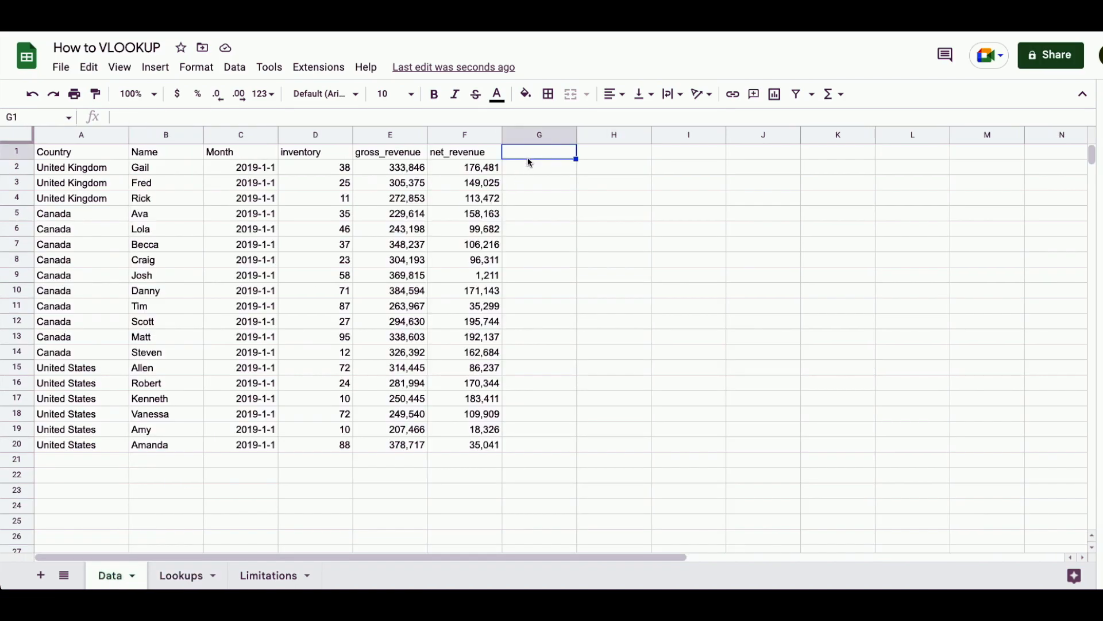
{"action": "type", "text": "Abbreviation"}
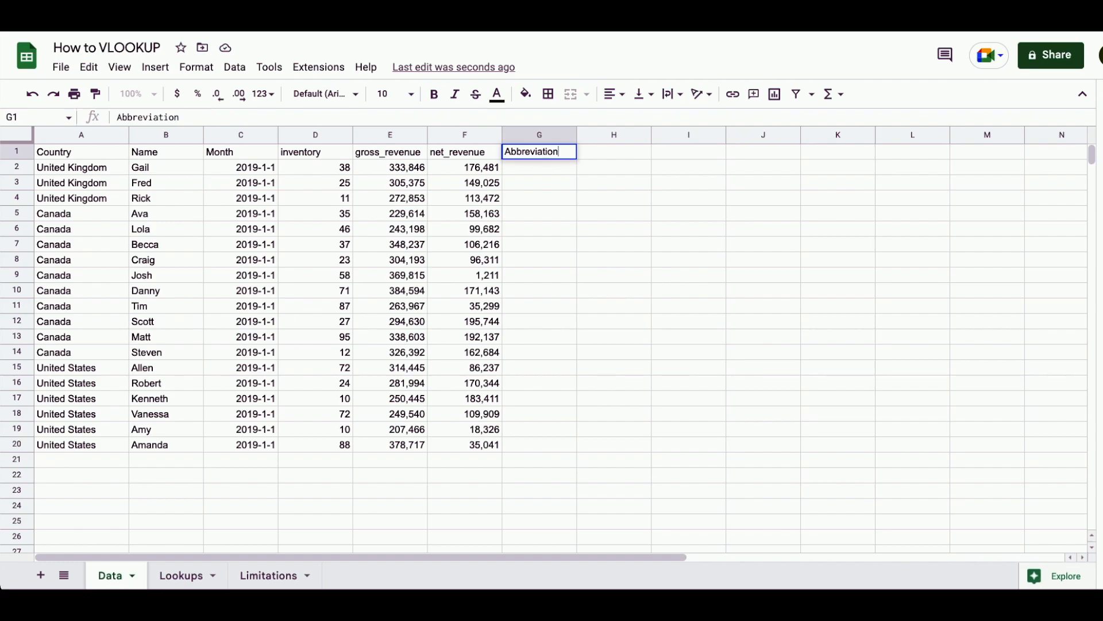
{"action": "key", "text": "Return"}
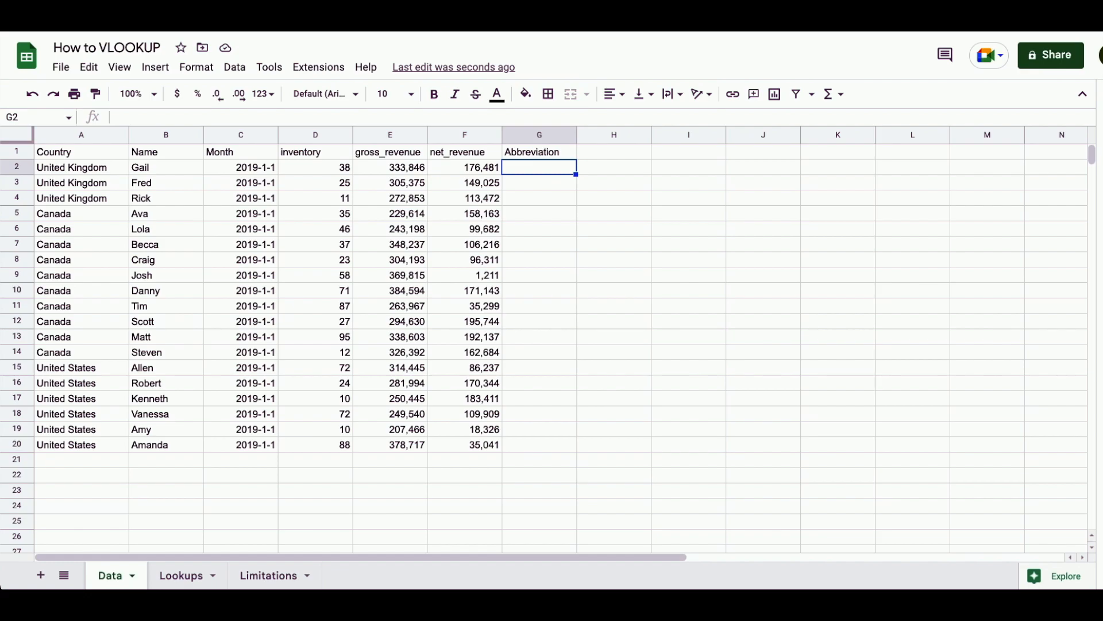
Enter =VLOOKUP(A2,Lookups!A:D,3,false) in cell G2 to look up the country's abbreviation
{"action": "type", "text": "=vloo"}
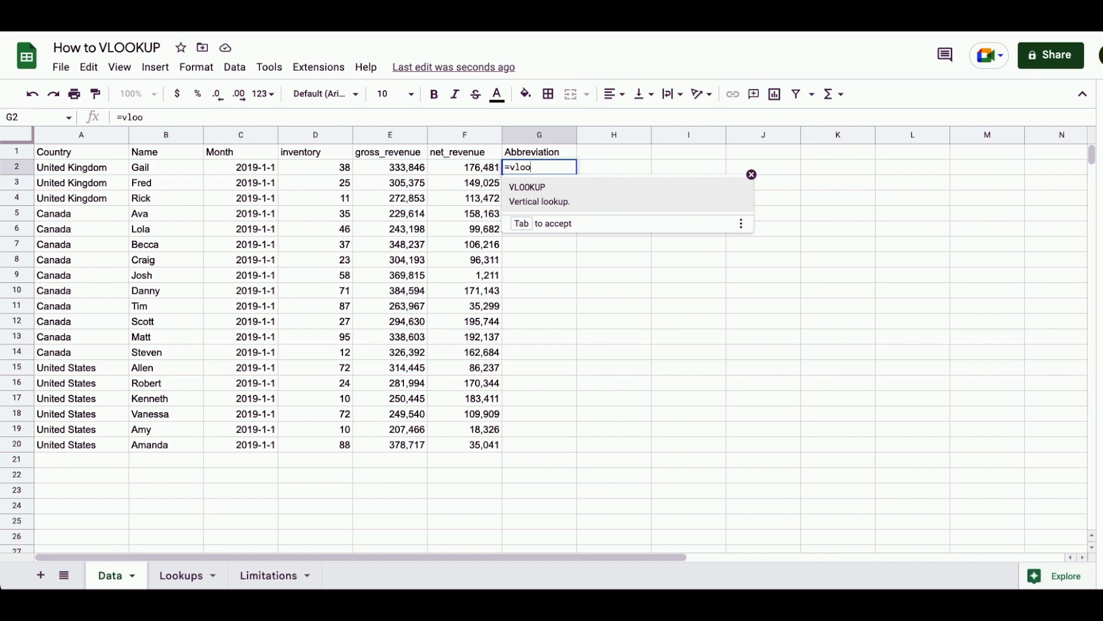
{"action": "key", "text": "Tab"}
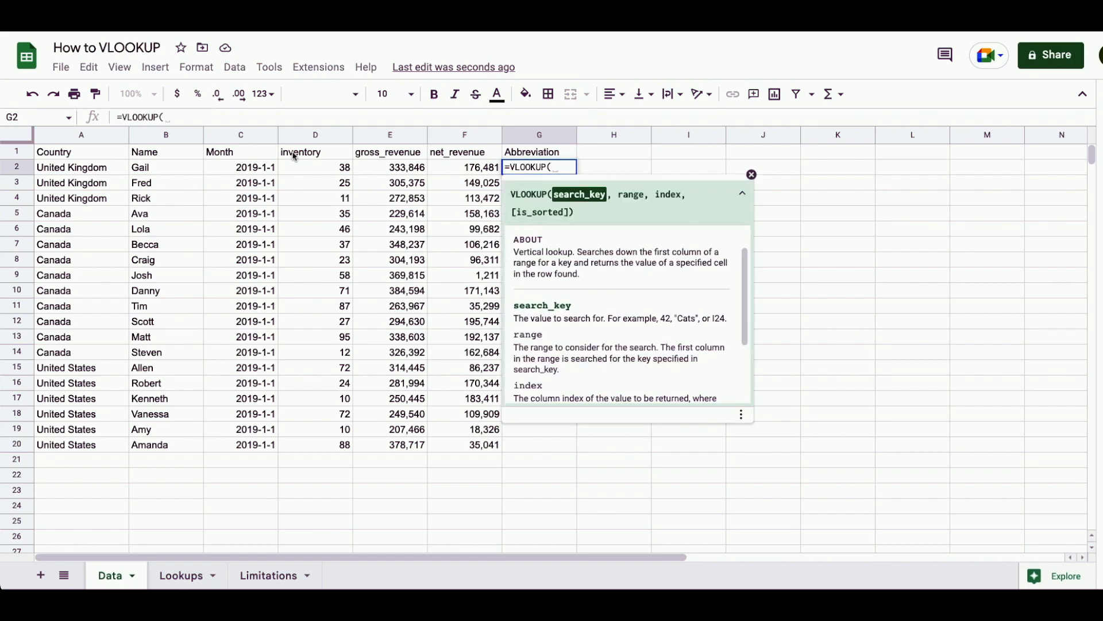
{"action": "left_click", "coordinate": [75, 172]}
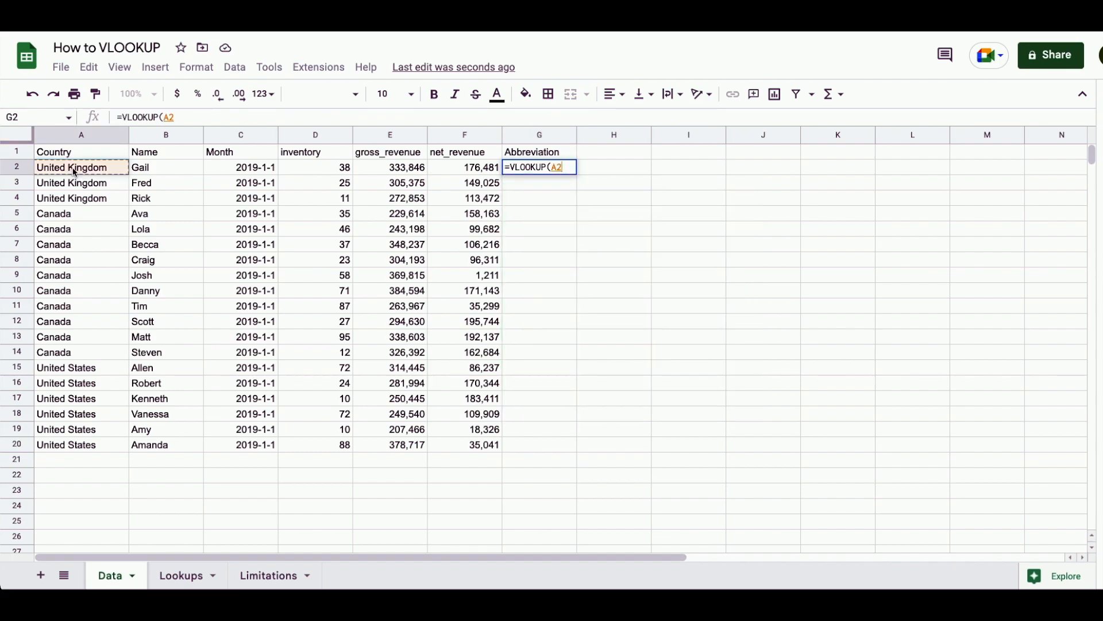
{"action": "type", "text": ","}
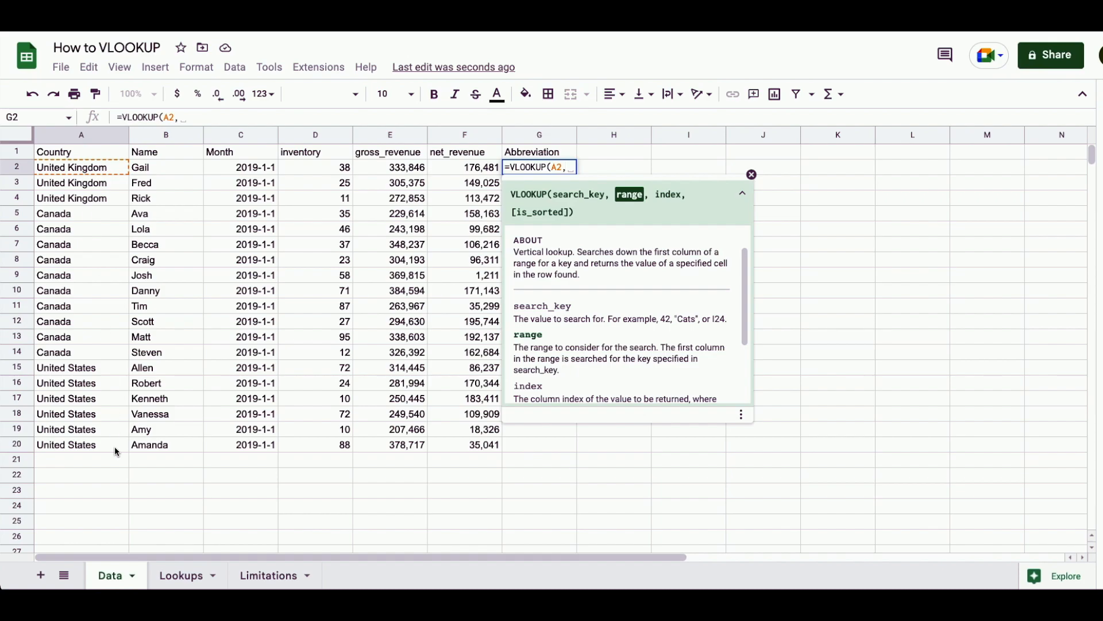
{"action": "left_click", "coordinate": [179, 576]}
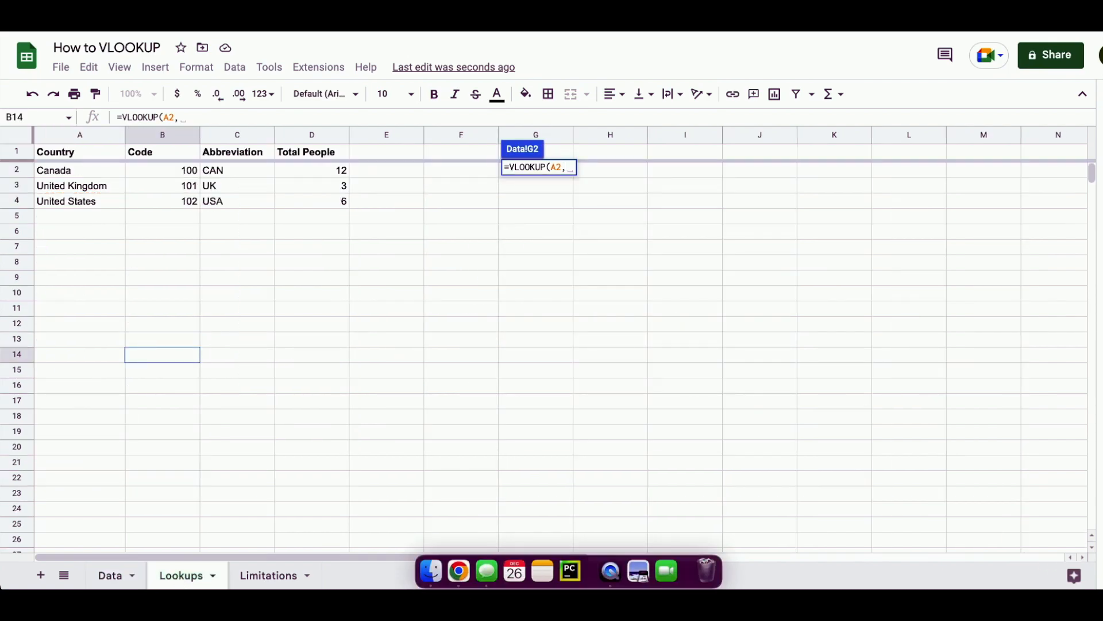
{"action": "left_click_drag", "start_coordinate": [75, 138], "coordinate": [321, 139]}
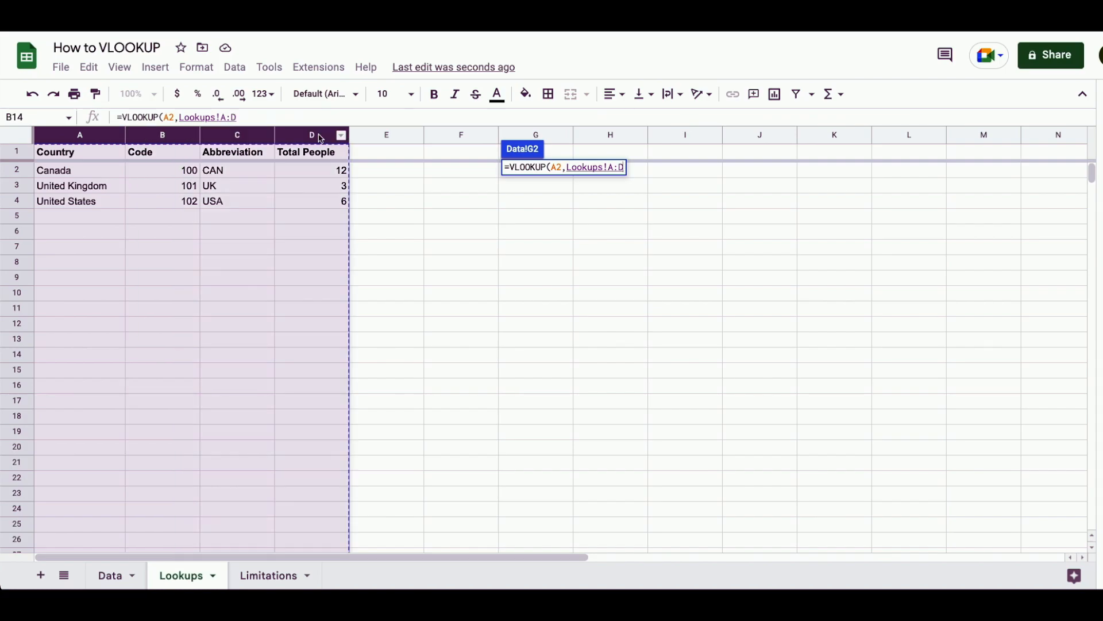
{"action": "type", "text": ","}
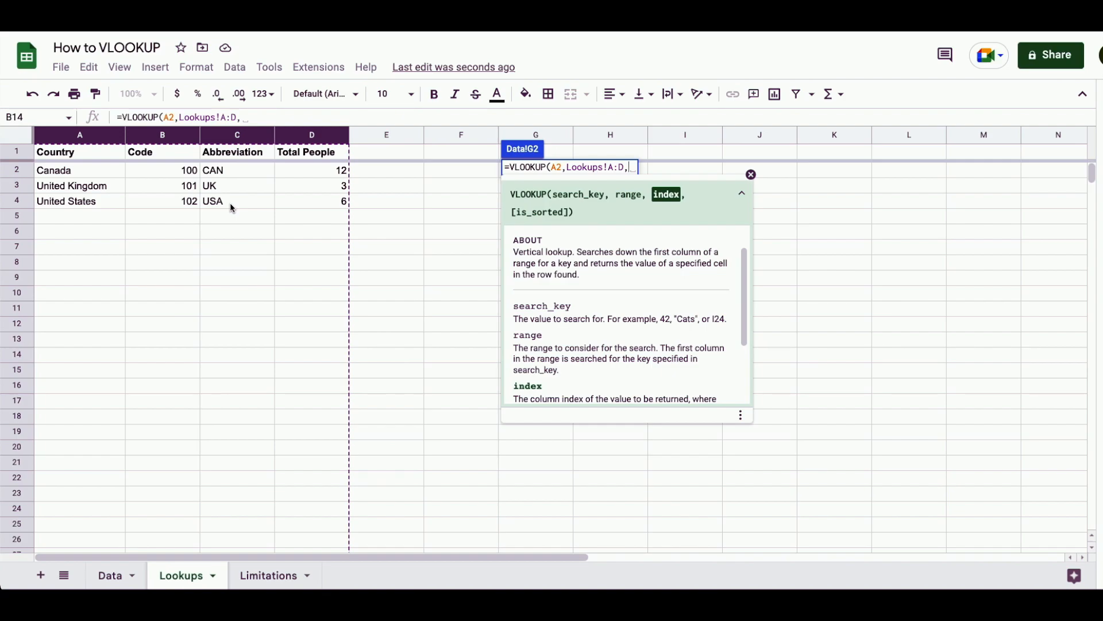
{"action": "type", "text": "3,"}
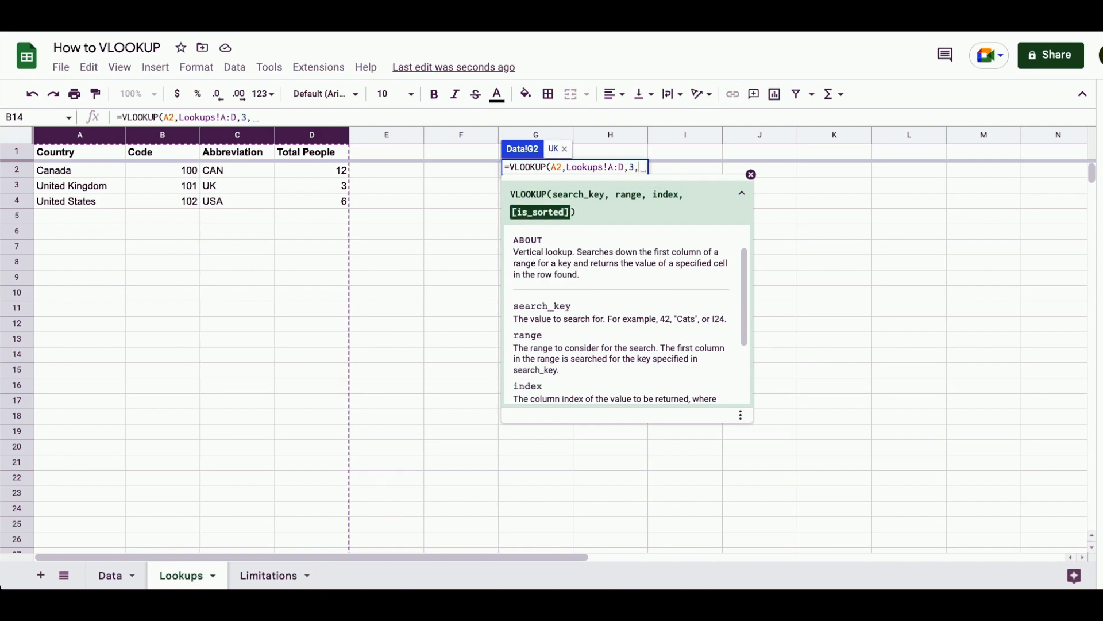
{"action": "type", "text": "false"}
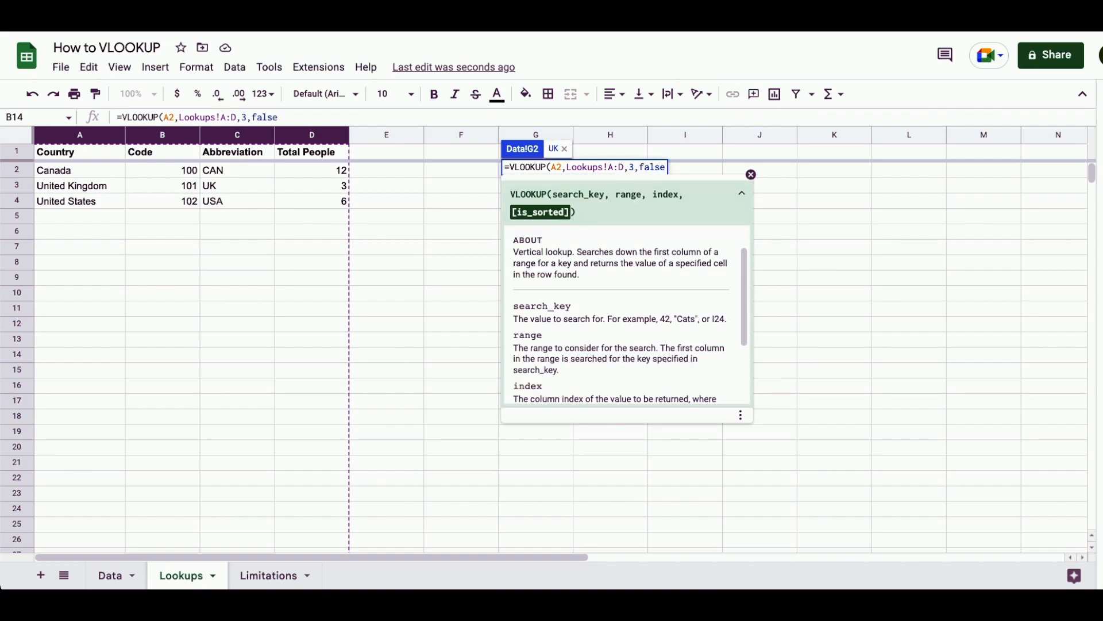
{"action": "key", "text": "Return"}
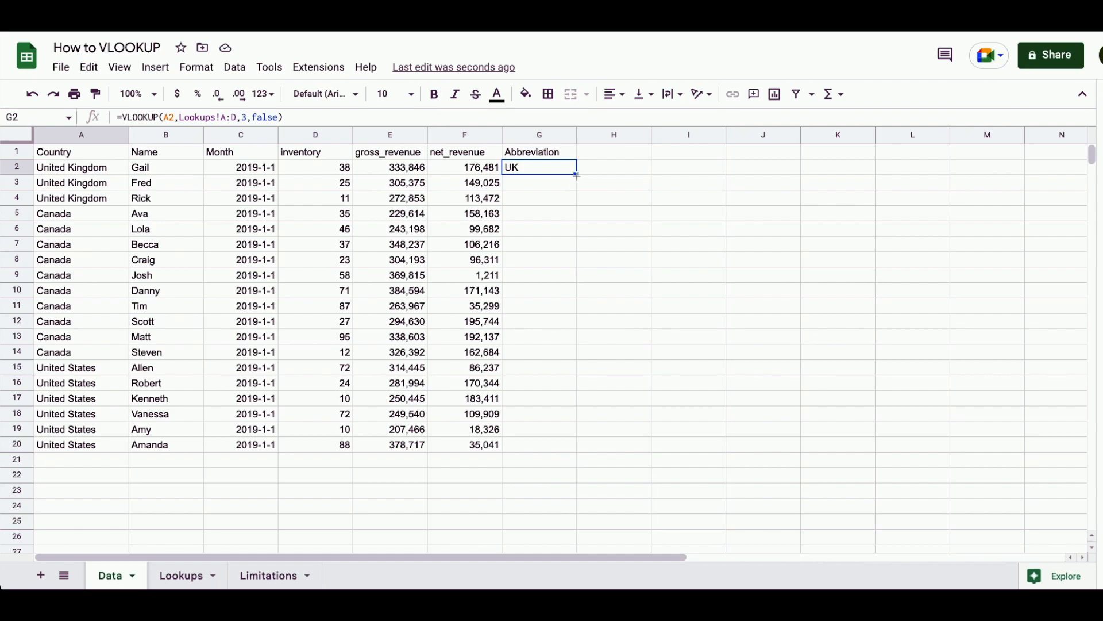
Fill the Abbreviation formula from G2 down to row 4, check its references, and extend it through row 20
{"action": "left_click_drag", "start_coordinate": [576, 174], "coordinate": [577, 199]}
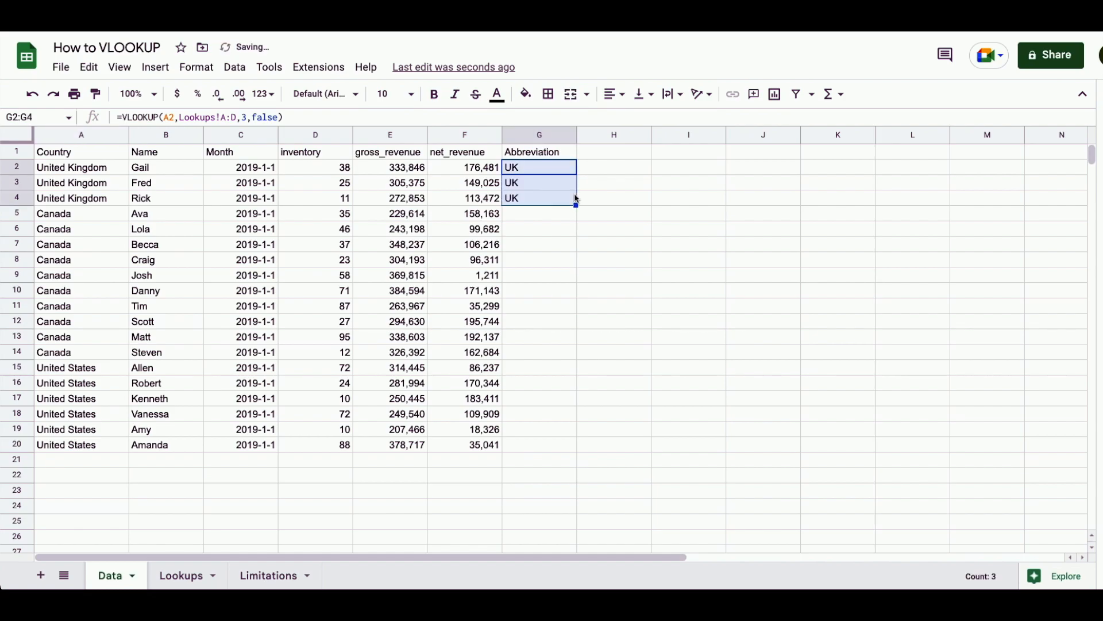
{"action": "left_click", "coordinate": [544, 185]}
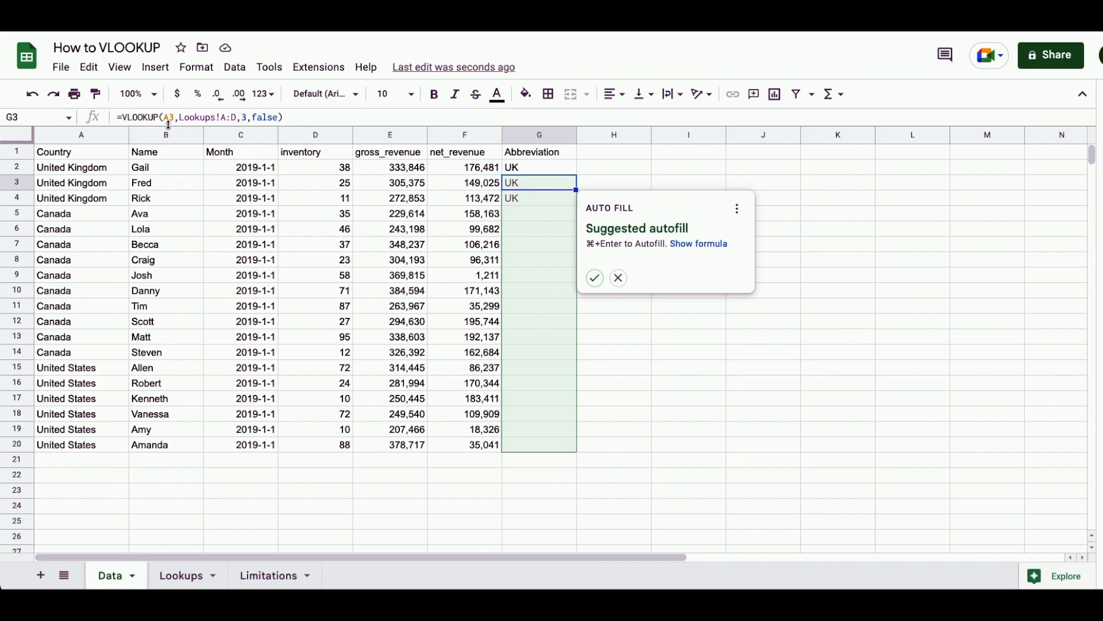
{"action": "left_click", "coordinate": [520, 200]}
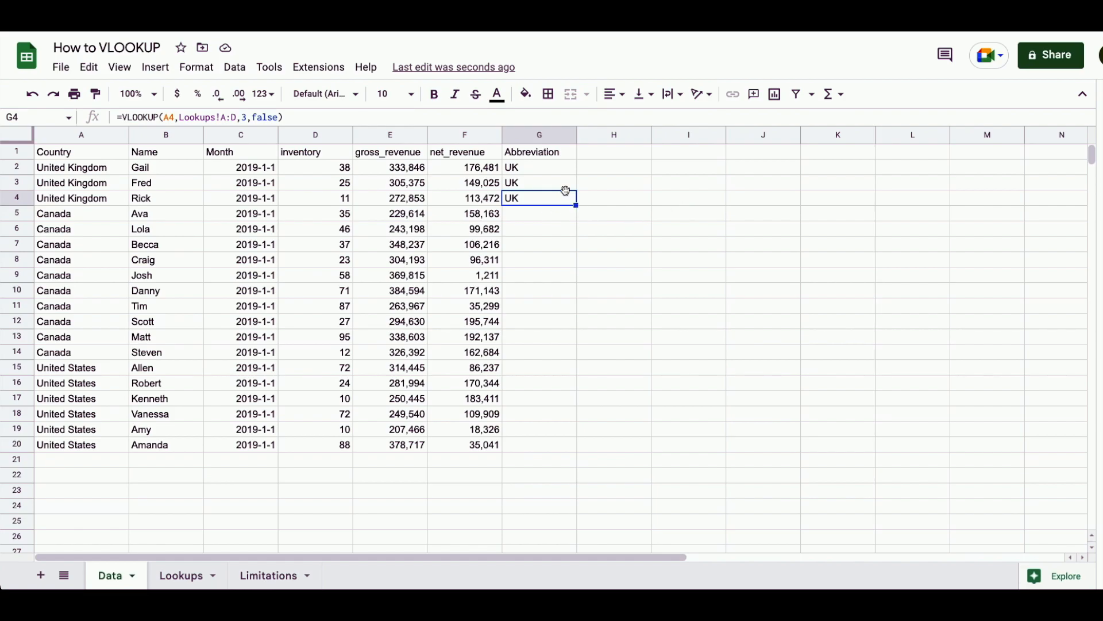
{"action": "double_click", "coordinate": [576, 204]}
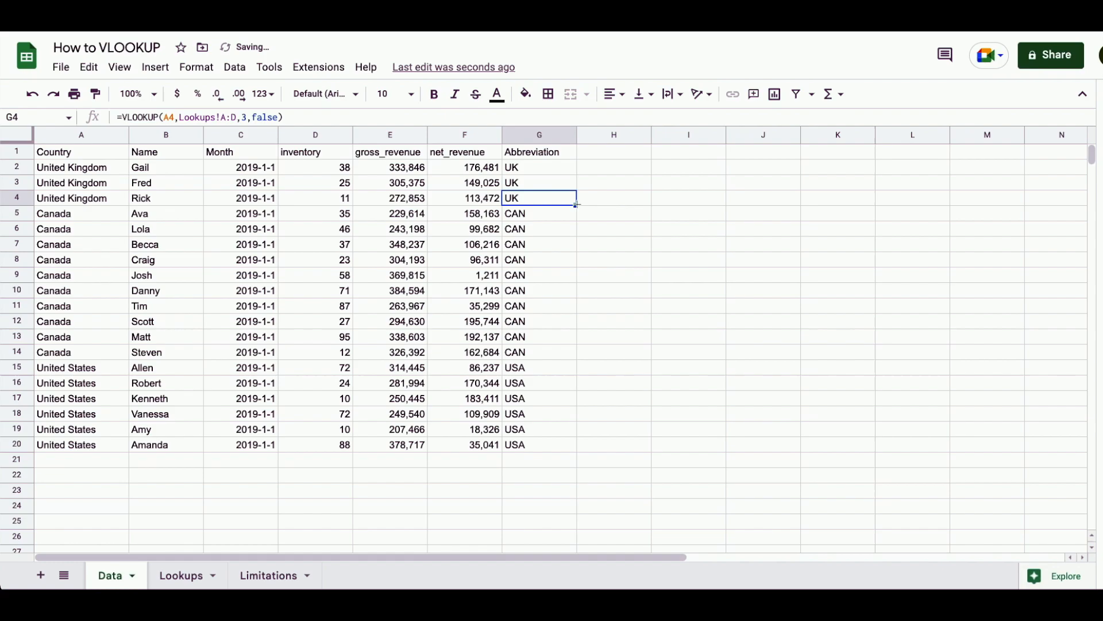
Examine the formulas cell by cell in the filled Abbreviation column
{"action": "left_click", "coordinate": [566, 218]}
{"action": "key", "text": "Down"}
{"action": "key", "text": "Down"}
{"action": "key", "text": "Down"}
{"action": "key", "text": "Down"}
{"action": "key", "text": "Down"}
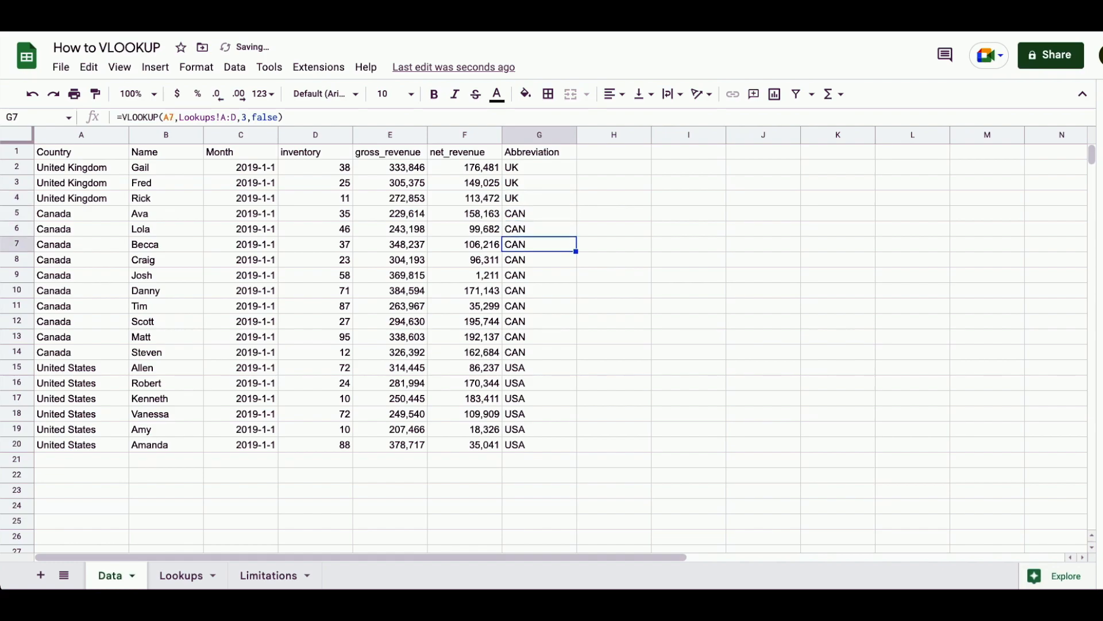
{"action": "key", "text": "Up"}
{"action": "key", "text": "Up"}
{"action": "key", "text": "Up"}
{"action": "key", "text": "Up"}
{"action": "key", "text": "Up"}
{"action": "key", "text": "Up"}
{"action": "key", "text": "Up"}
{"action": "key", "text": "Up"}
{"action": "key", "text": "Up"}
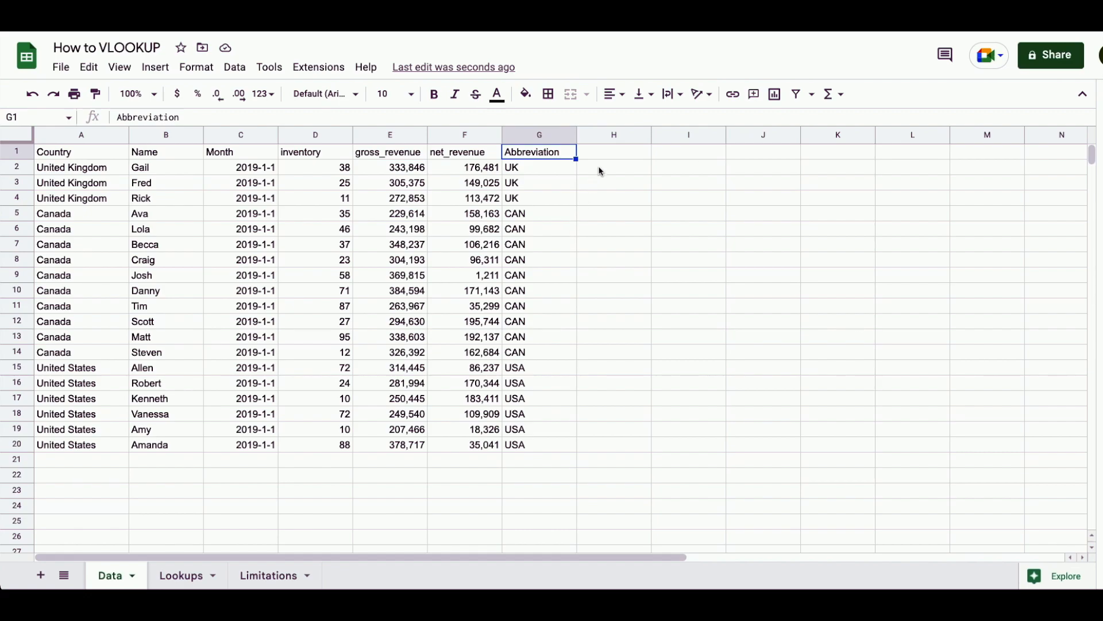
Add the header "Country Code" in cell H1, beside the Abbreviation column
{"action": "left_click", "coordinate": [613, 157]}
{"action": "type", "text": "Country Code"}
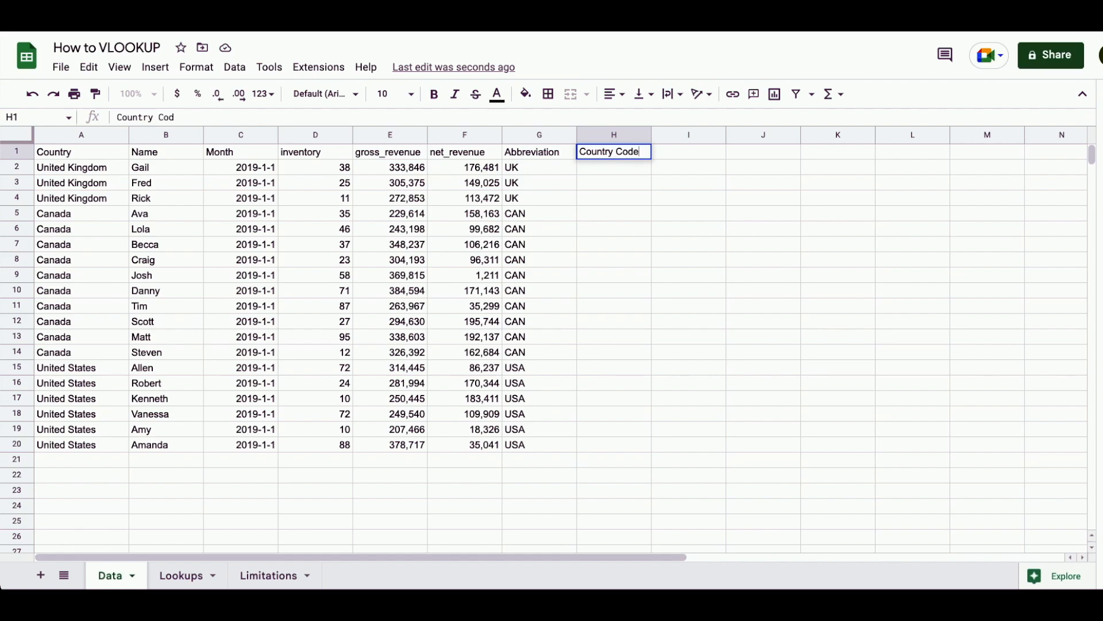
{"action": "key", "text": "Return"}
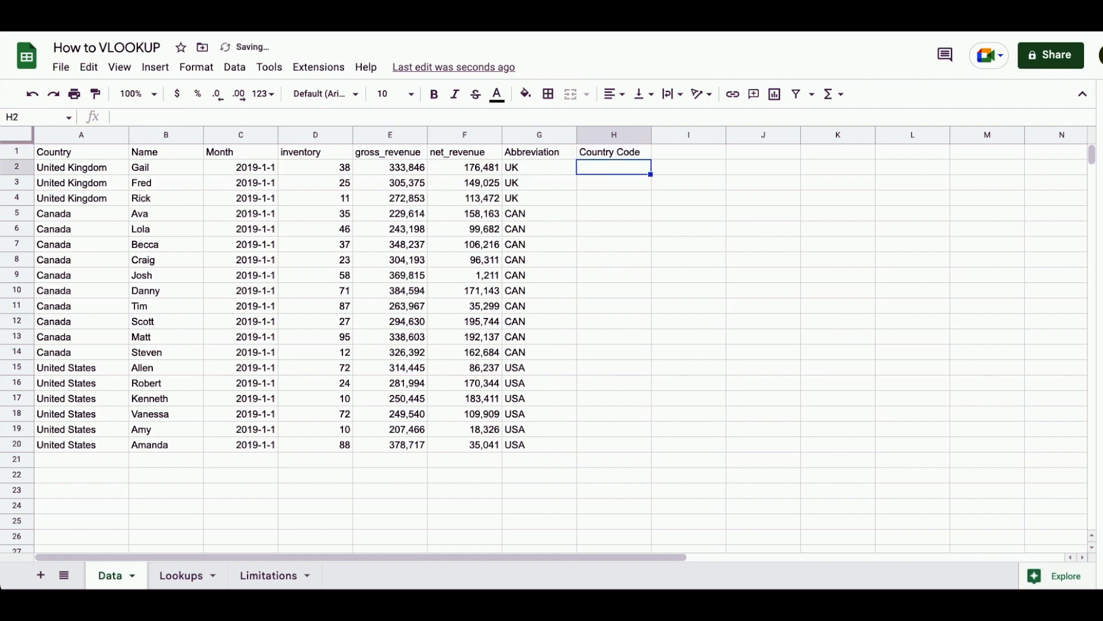
{"action": "type", "text": "=vl"}
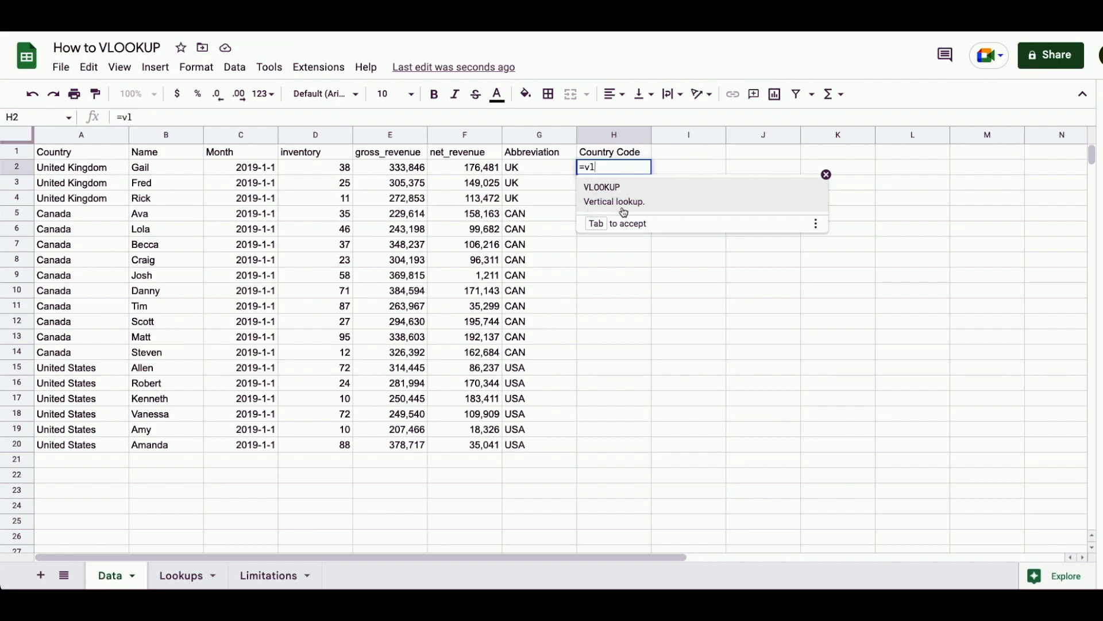
{"action": "key", "text": "Tab"}
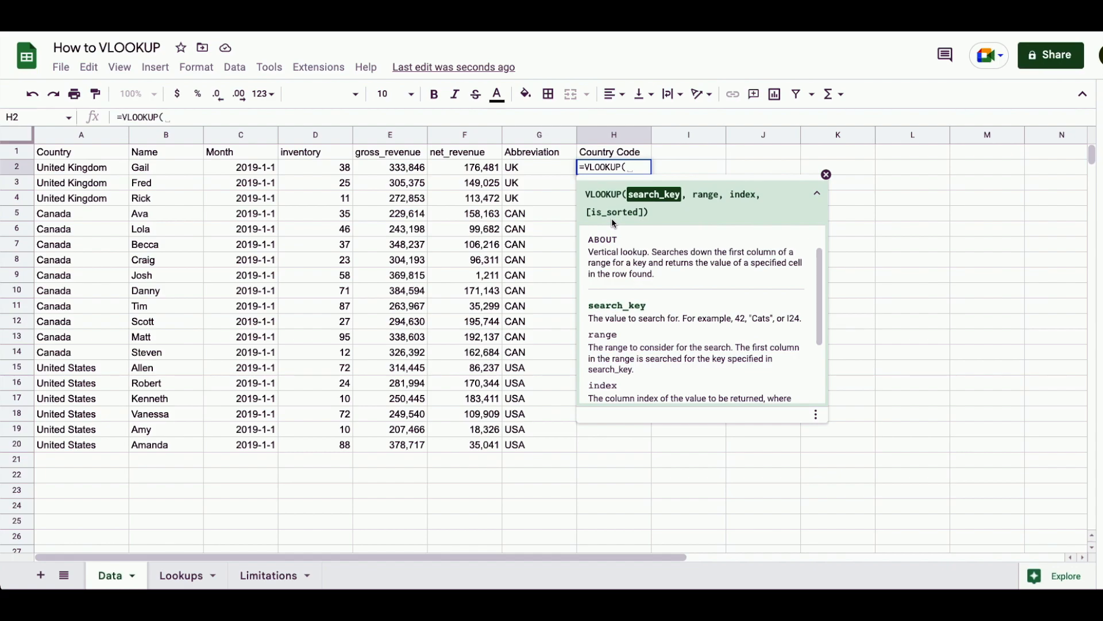
{"action": "scroll", "coordinate": [697, 236], "scroll_direction": "down", "scroll_amount": 1}
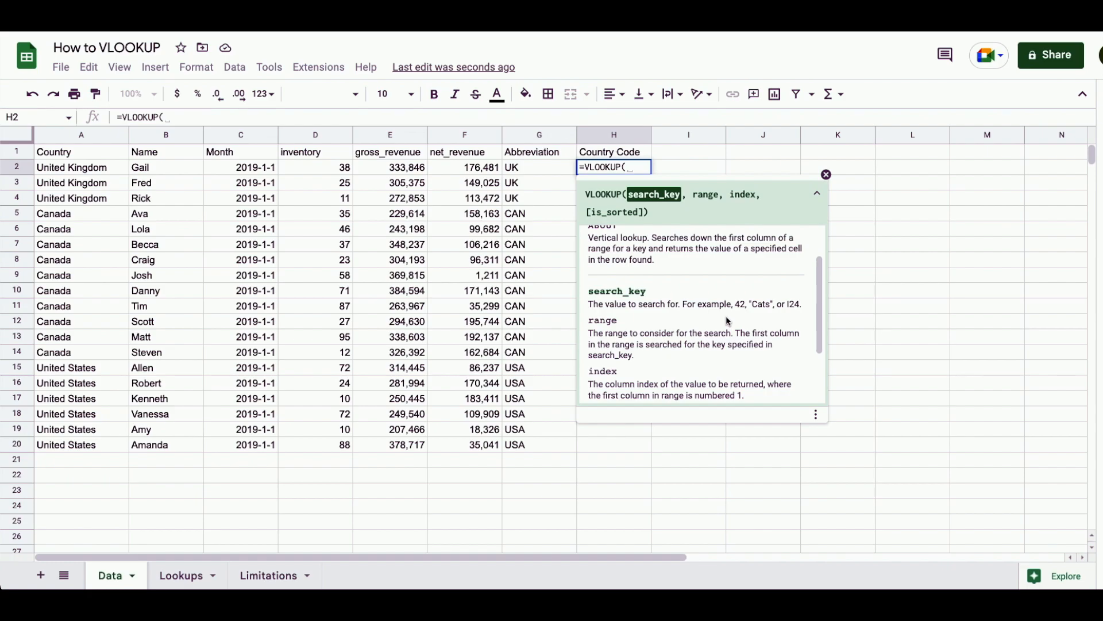
{"action": "key", "text": "Escape"}
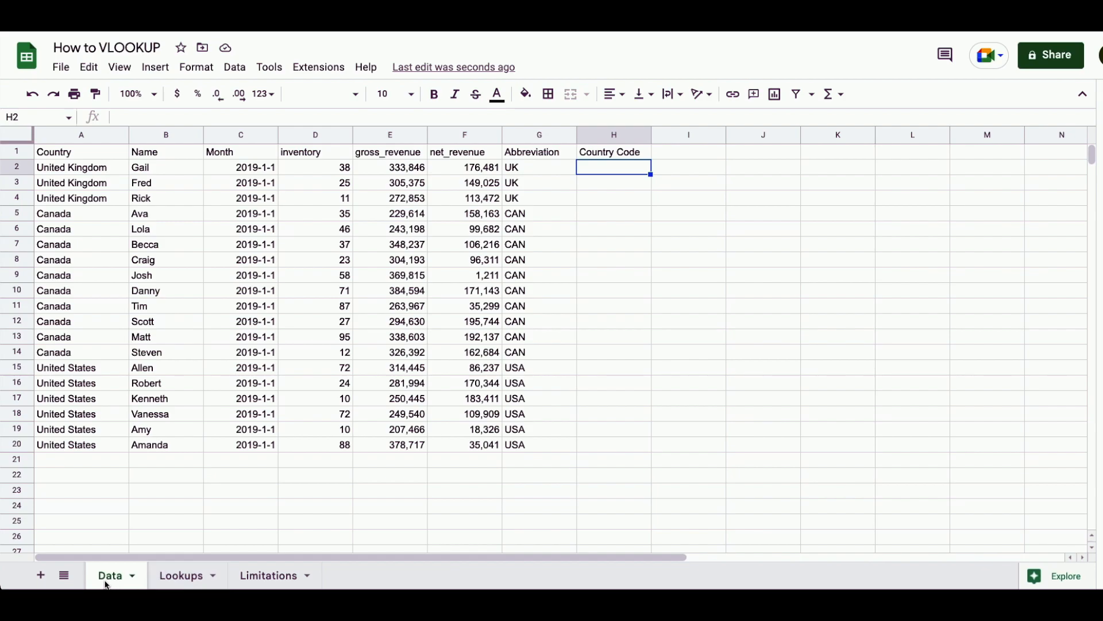
Compare the Country column in the Data sheet with the Country column in the Lookups sheet
{"action": "left_click", "coordinate": [188, 576]}
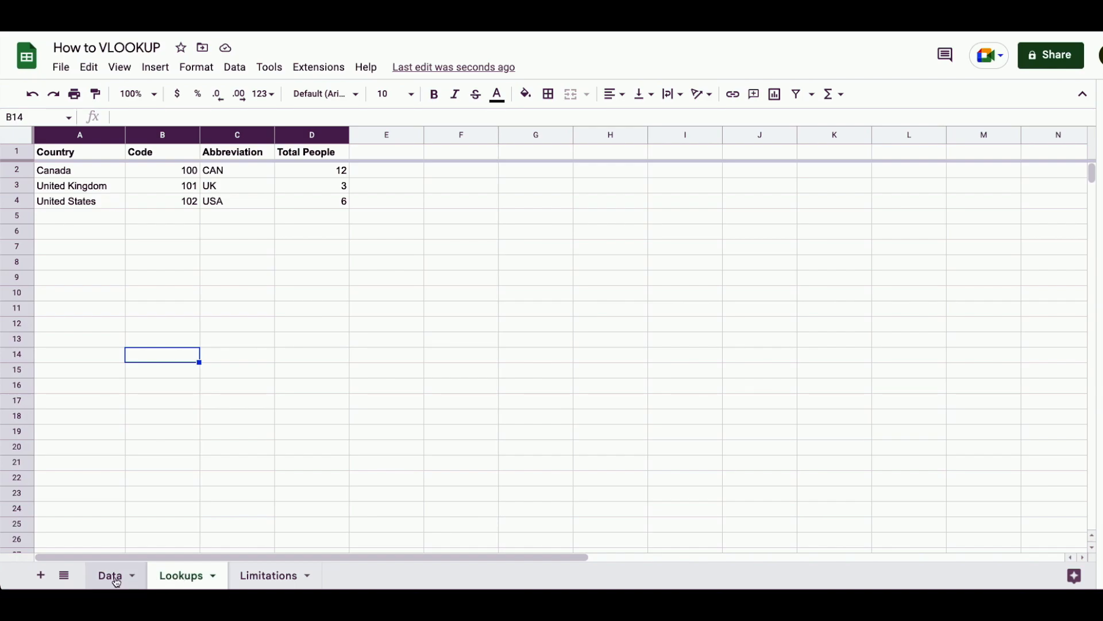
{"action": "left_click", "coordinate": [116, 578]}
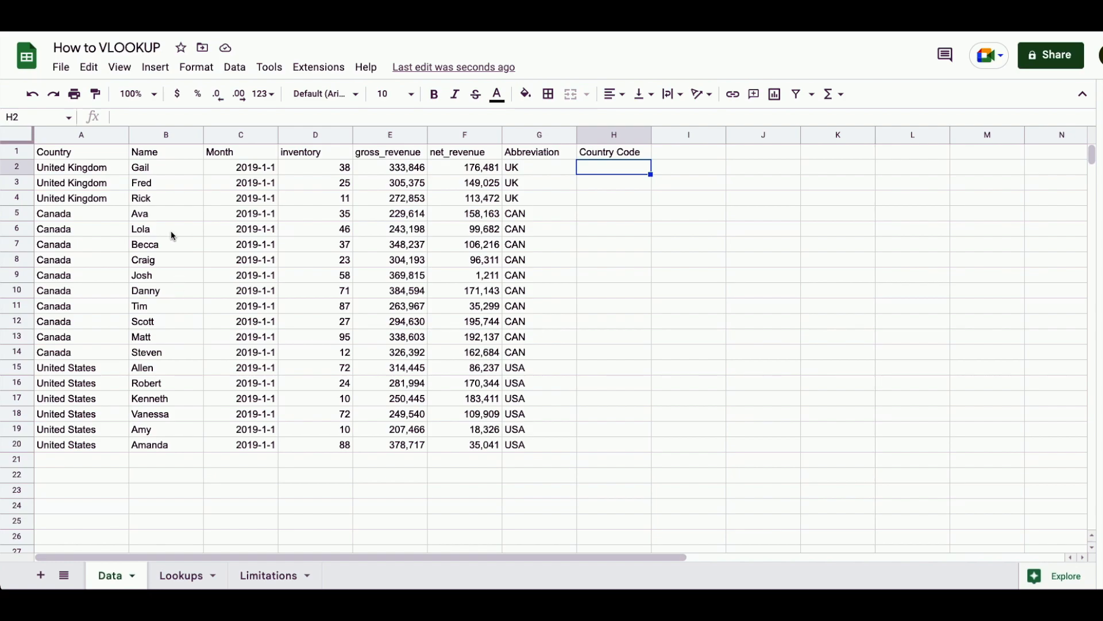
{"action": "left_click", "coordinate": [89, 137]}
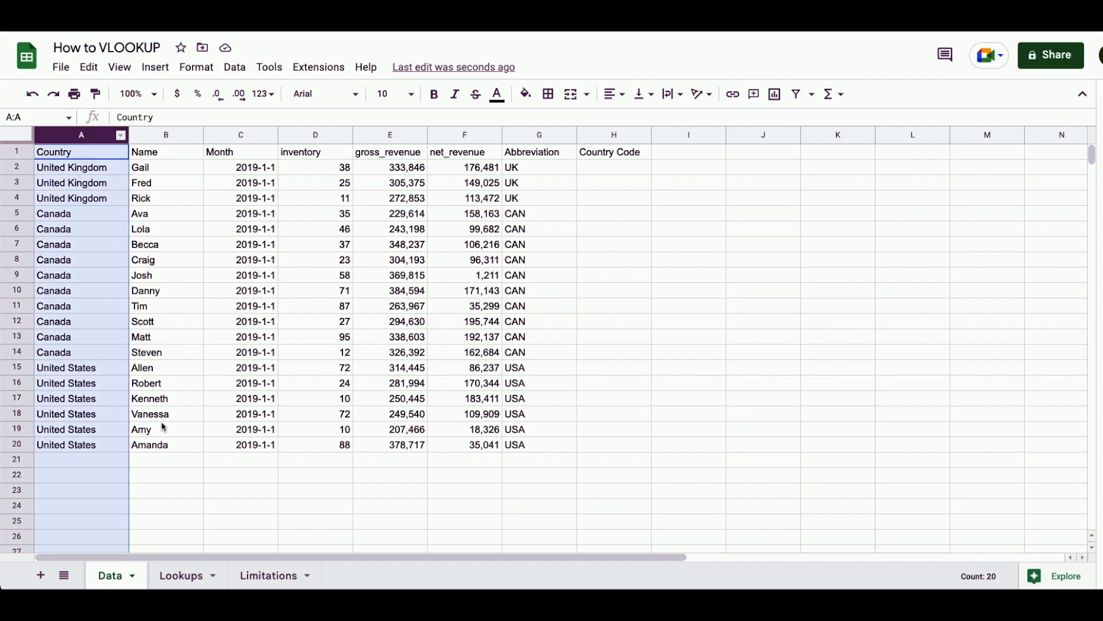
{"action": "left_click", "coordinate": [187, 577]}
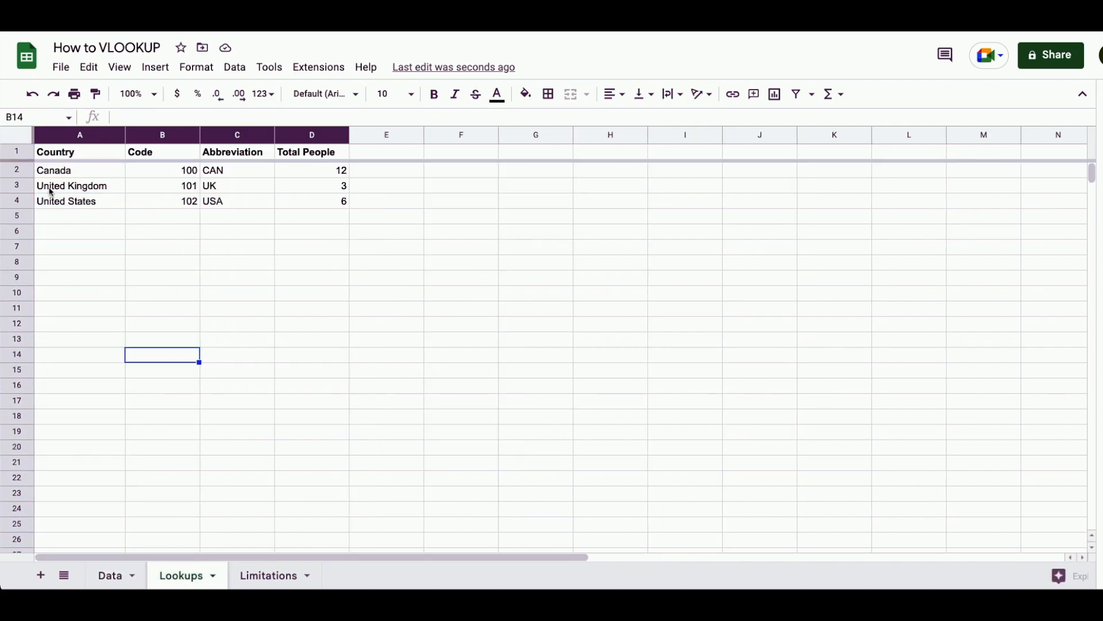
{"action": "left_click", "coordinate": [62, 137]}
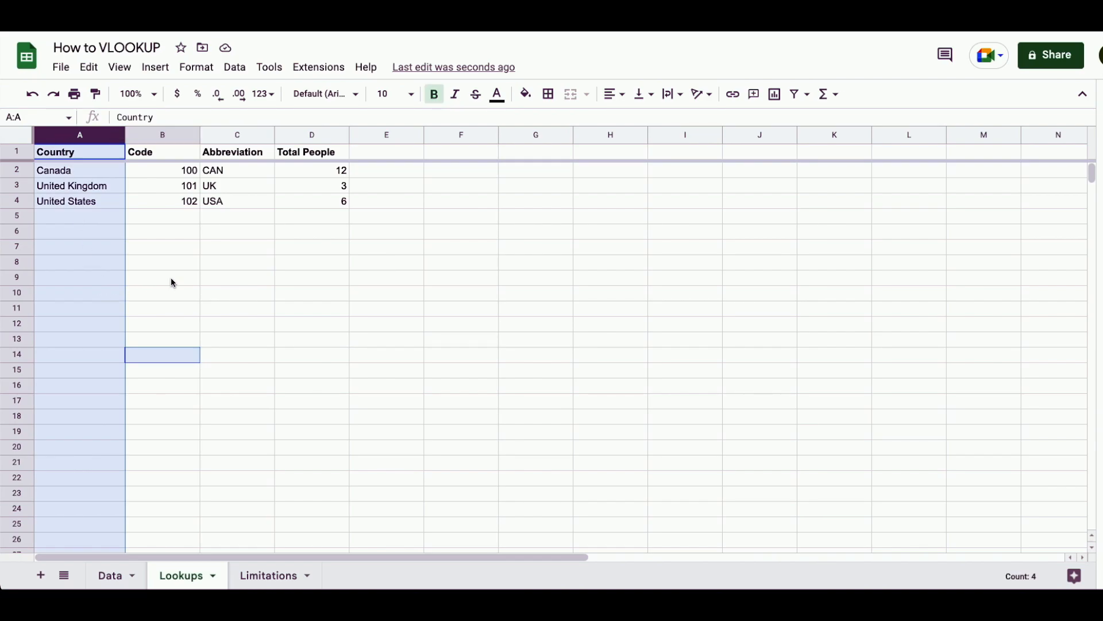
{"action": "left_click", "coordinate": [118, 576]}
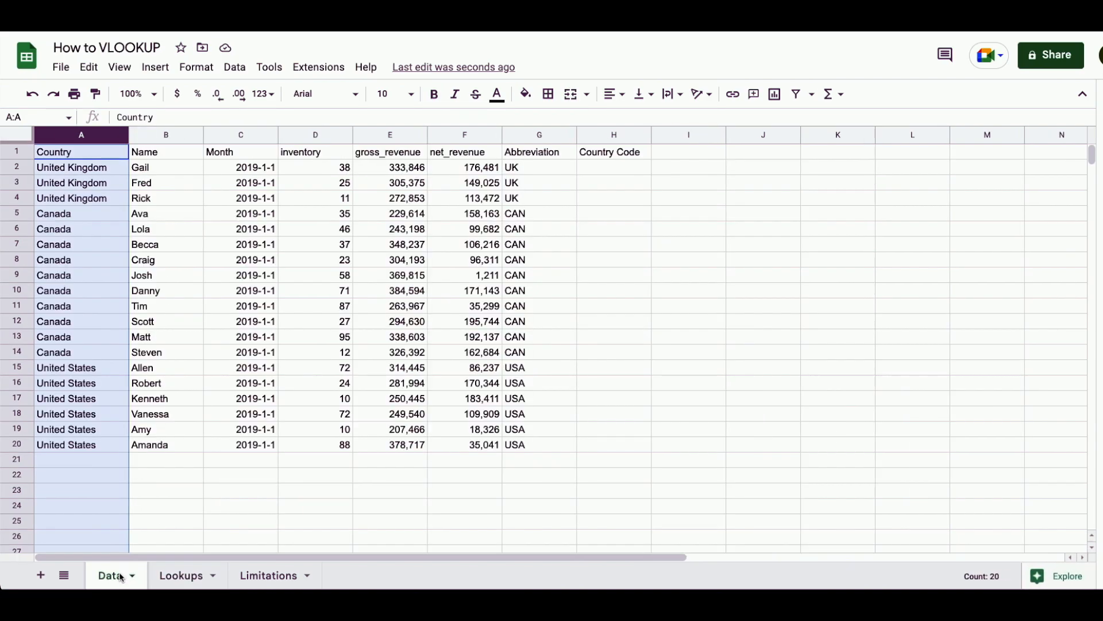
{"action": "left_click", "coordinate": [584, 166]}
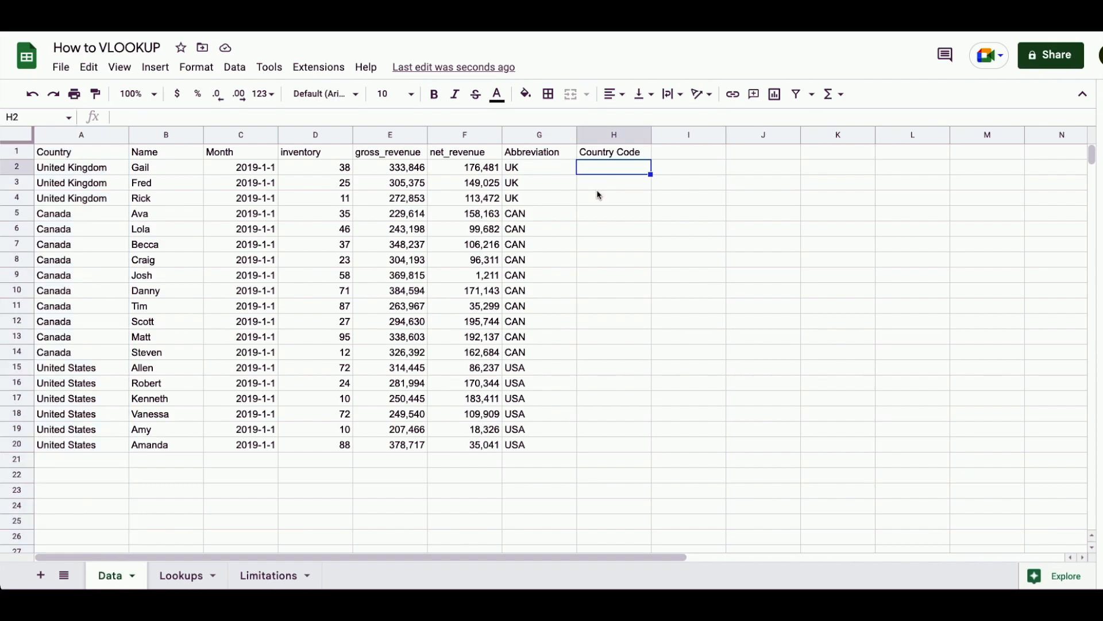
{"action": "type", "text": "=VLOOKUP("}
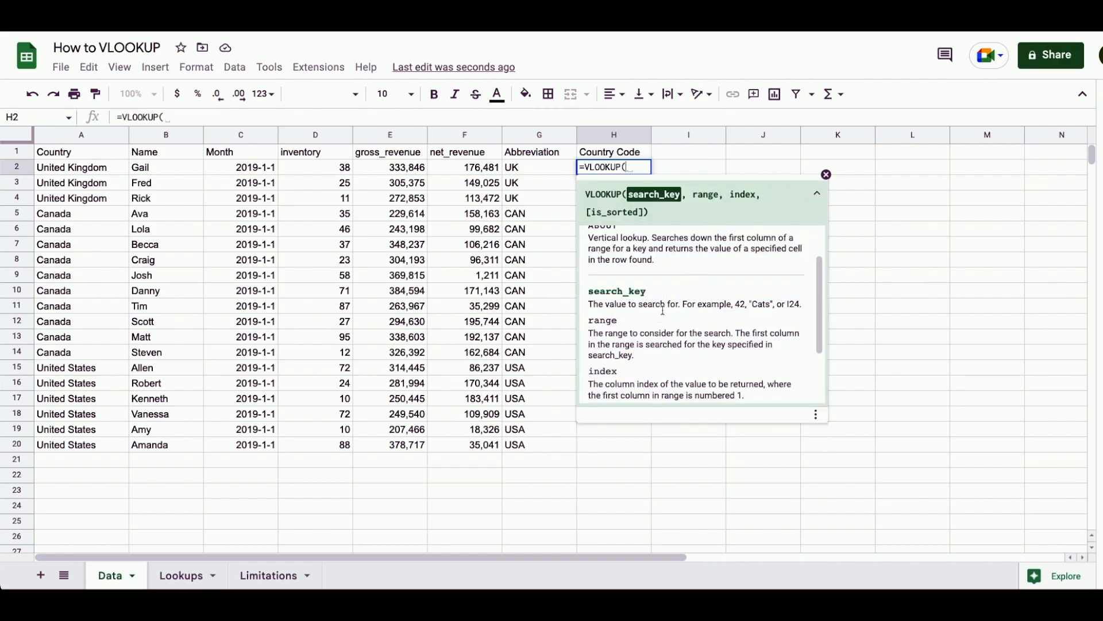
{"action": "left_click", "coordinate": [69, 173]}
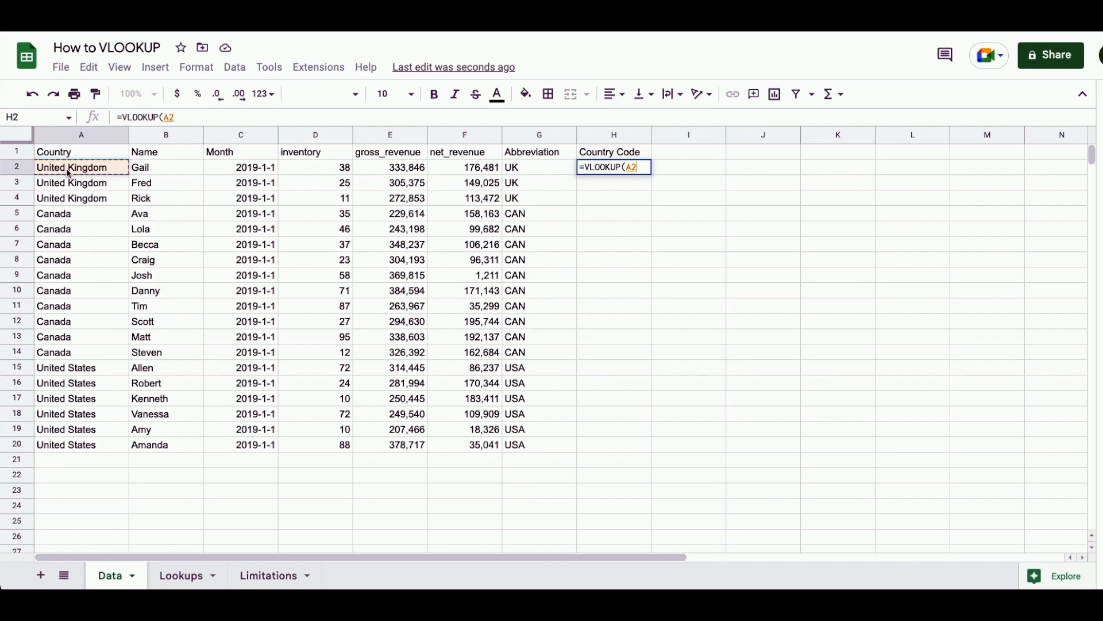
{"action": "type", "text": ","}
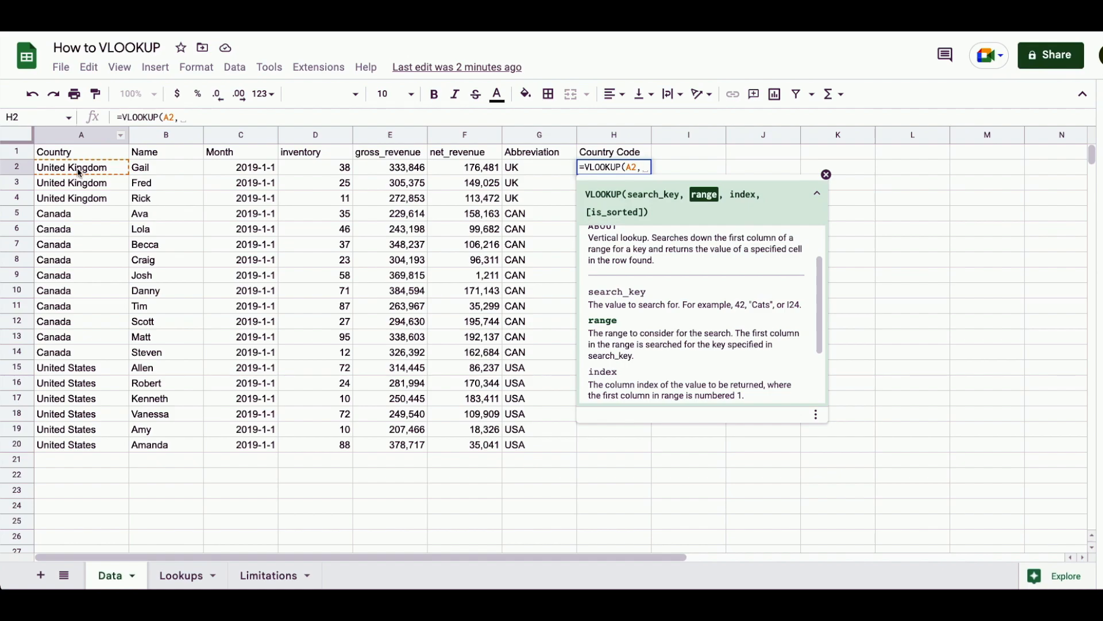
{"action": "left_click", "coordinate": [170, 576]}
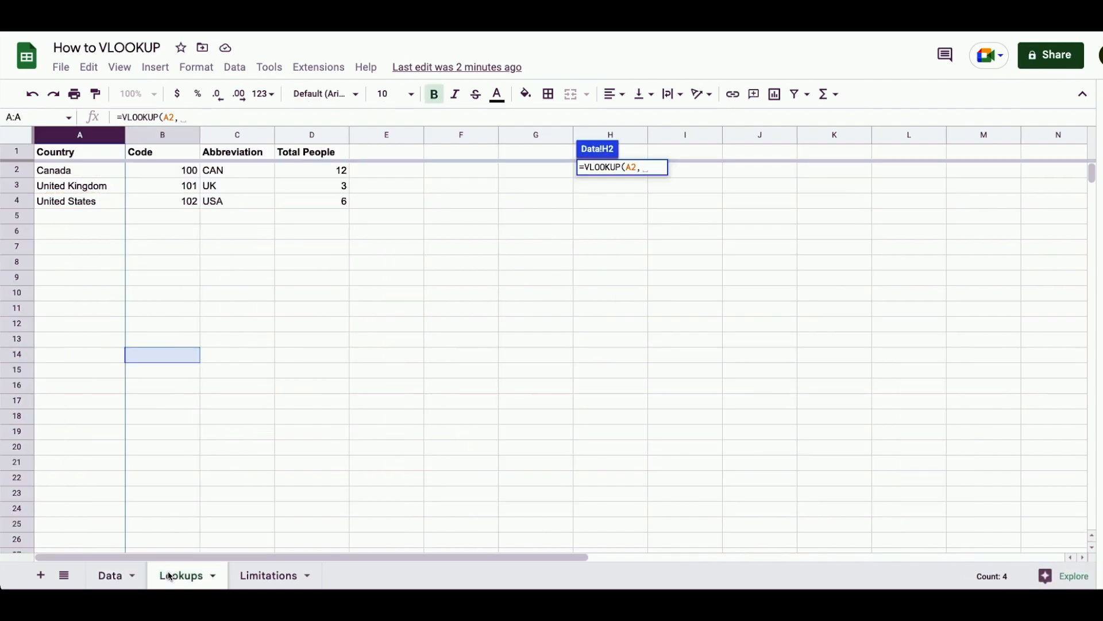
{"action": "left_click", "coordinate": [107, 135]}
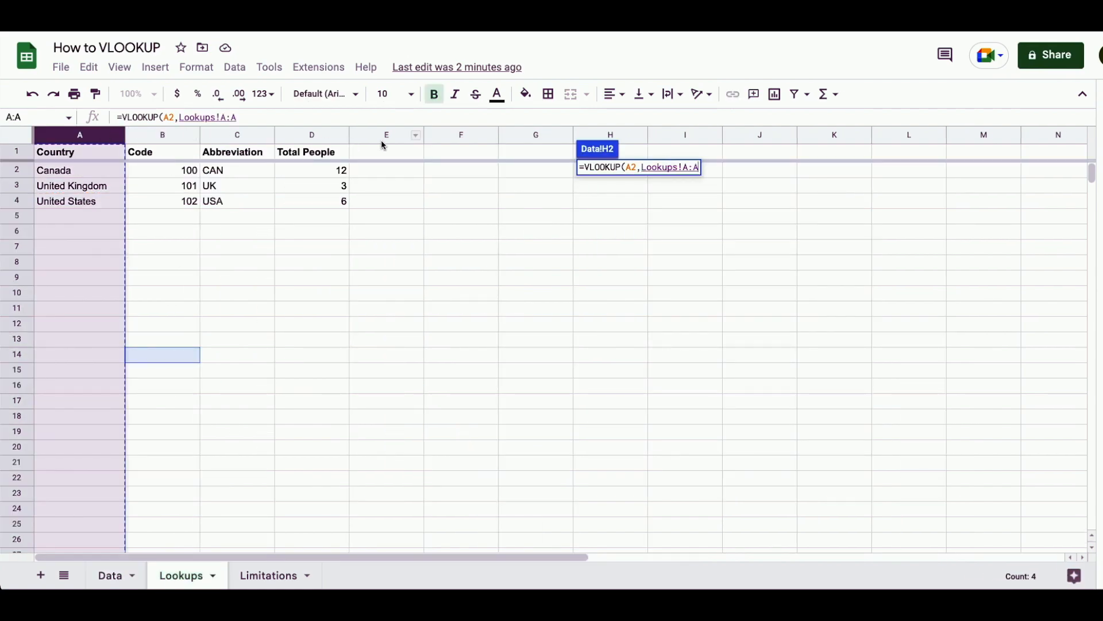
{"action": "left_click", "coordinate": [329, 138], "text": "shift"}
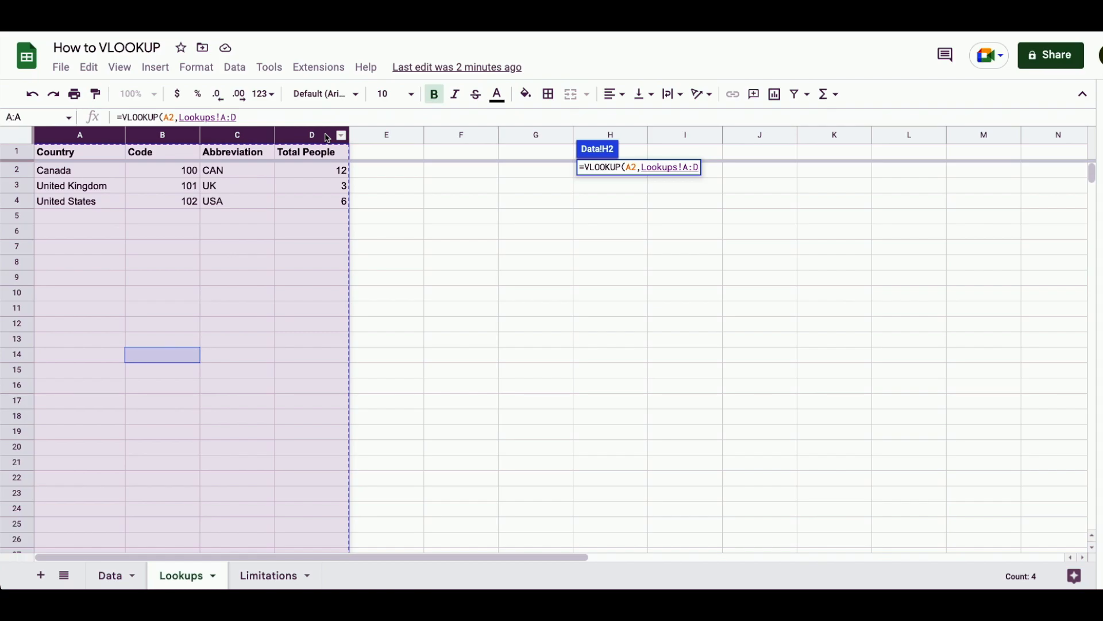
{"action": "type", "text": ","}
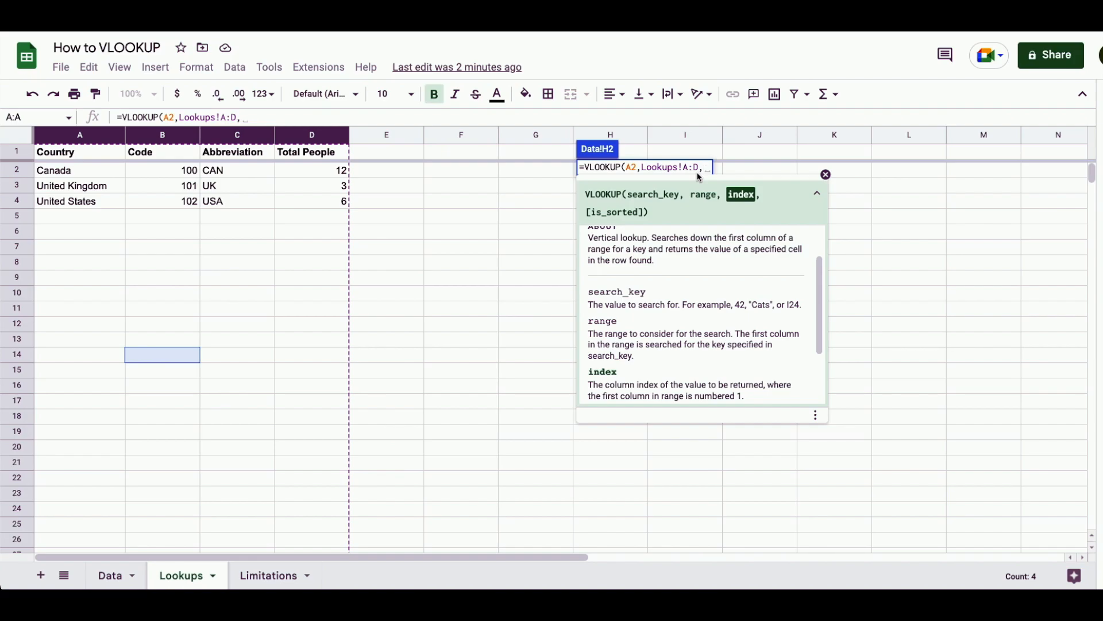
{"action": "key", "text": "Escape"}
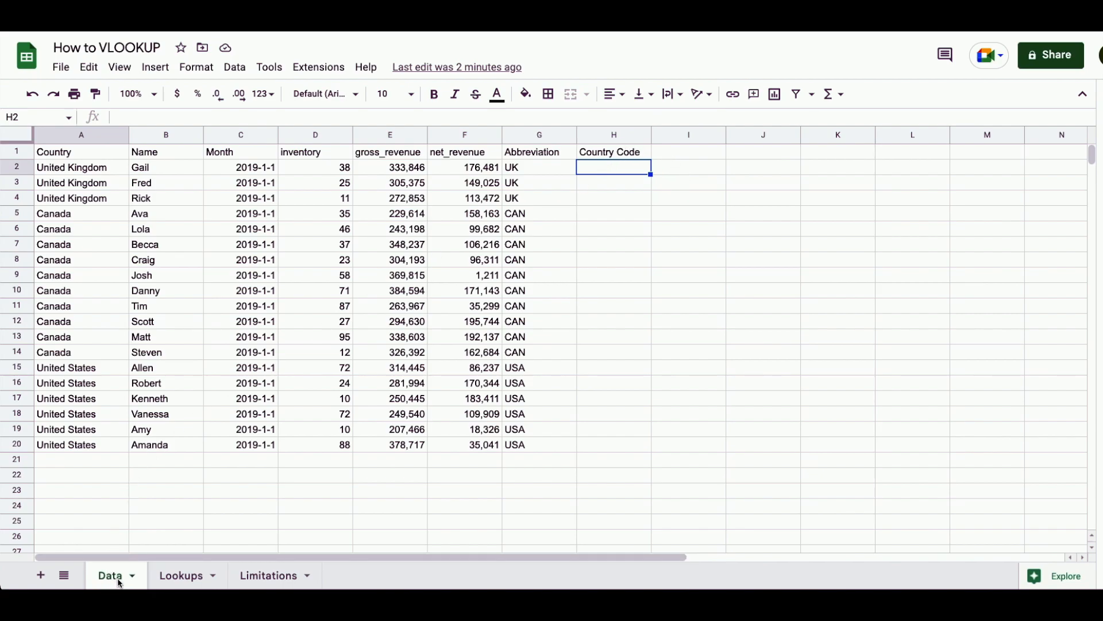
Start a VLOOKUP formula in H2 under Country Code with Data!A2 as the search key
{"action": "left_click", "coordinate": [598, 171]}
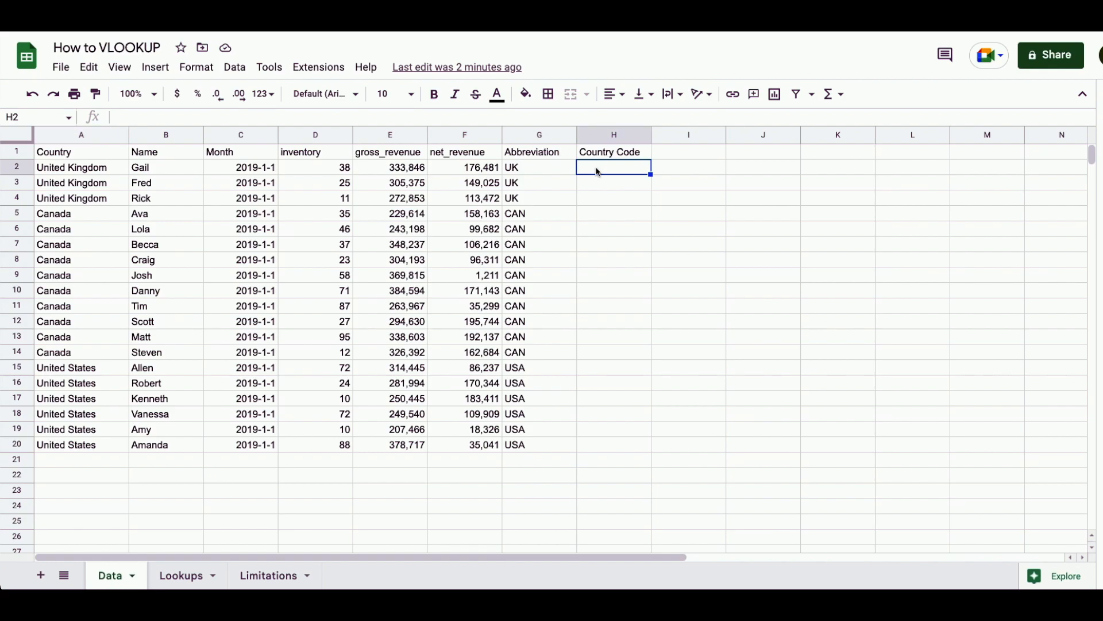
{"action": "type", "text": "=vl1"}
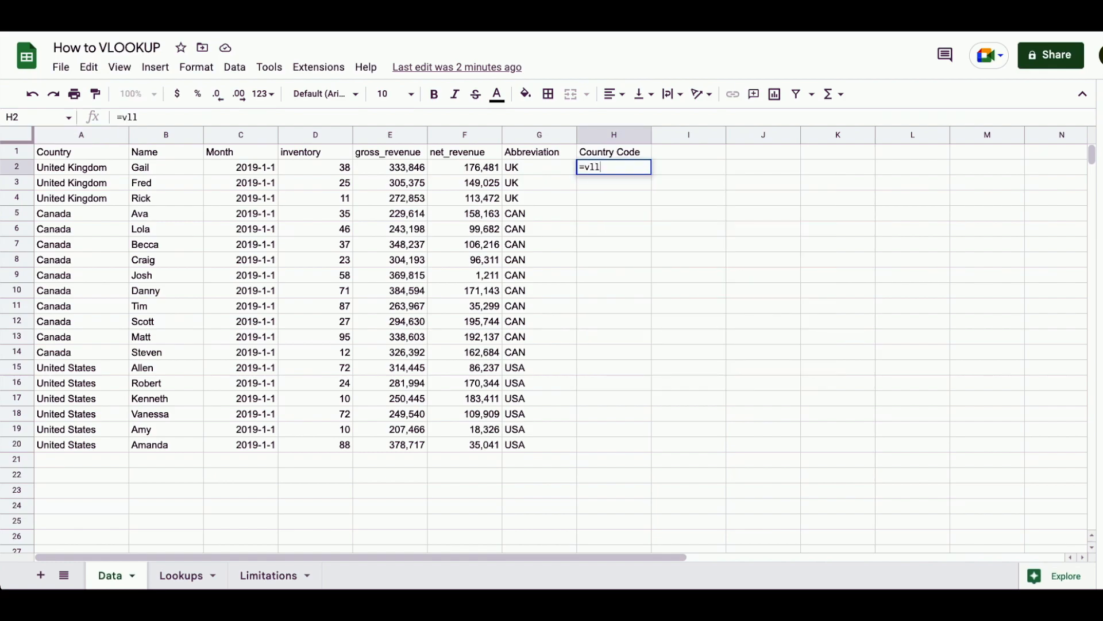
{"action": "key", "text": "Tab"}
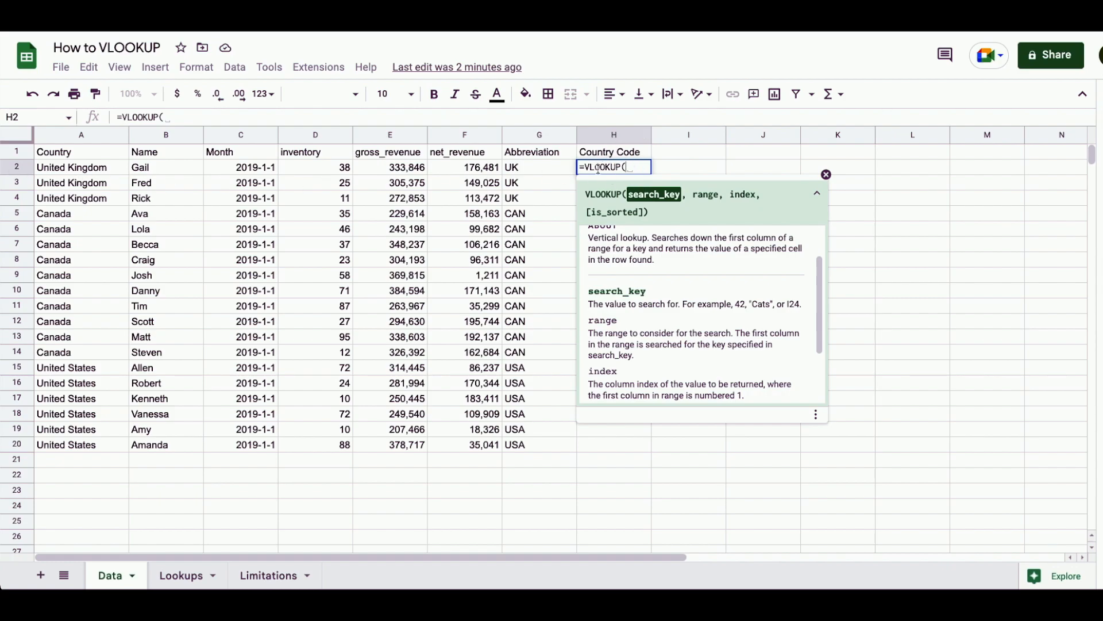
{"action": "left_click", "coordinate": [93, 173]}
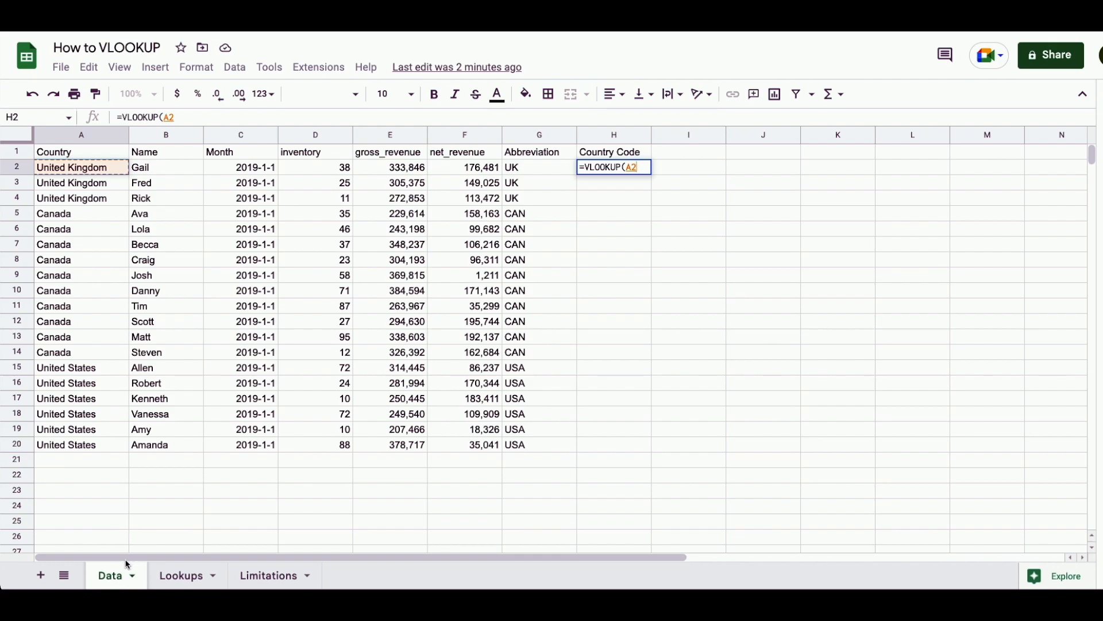
{"action": "left_click", "coordinate": [627, 167]}
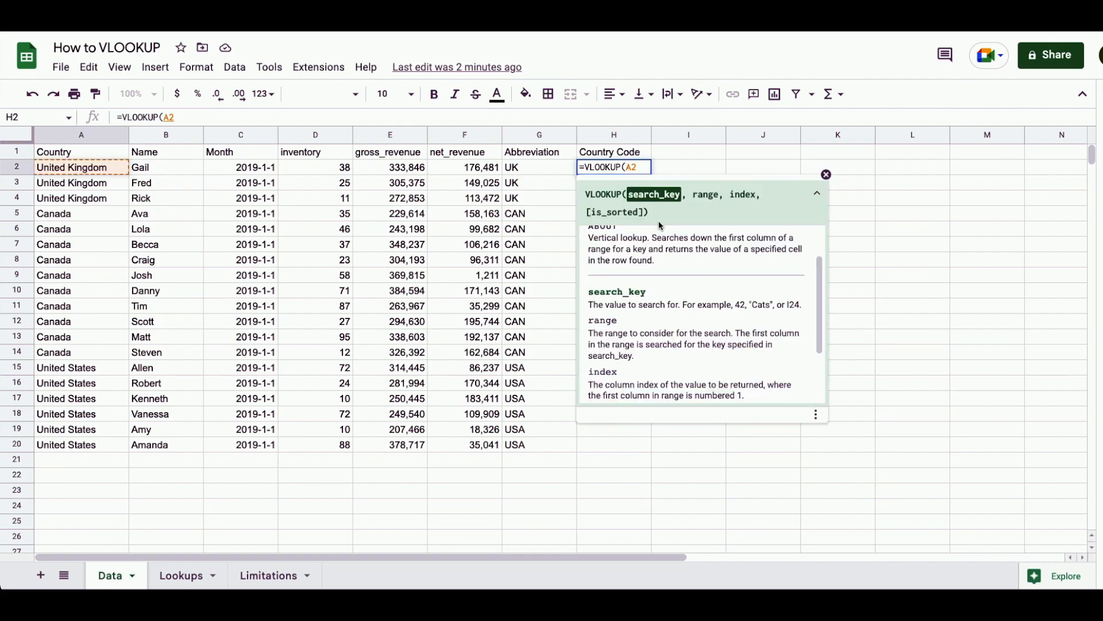
{"action": "type", "text": "Data"}
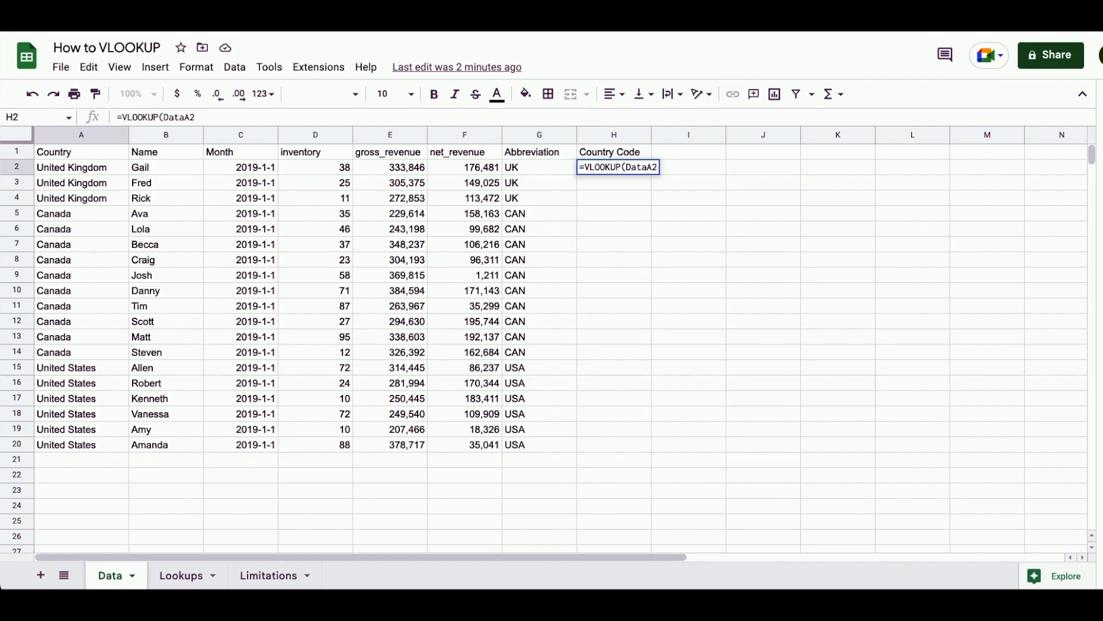
{"action": "type", "text": "!"}
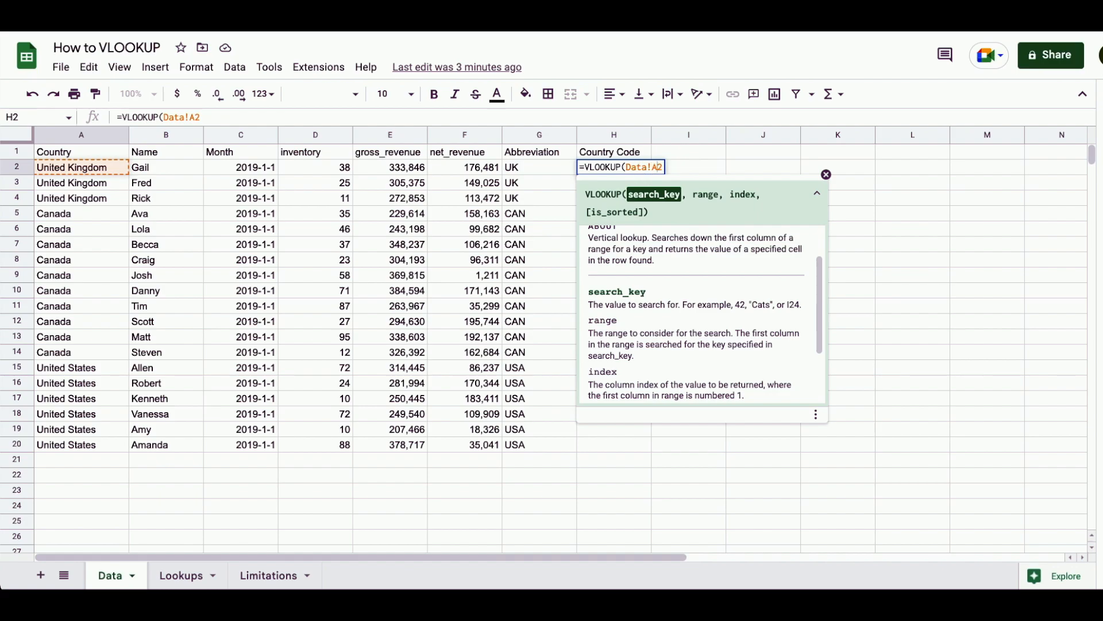
{"action": "type", "text": ","}
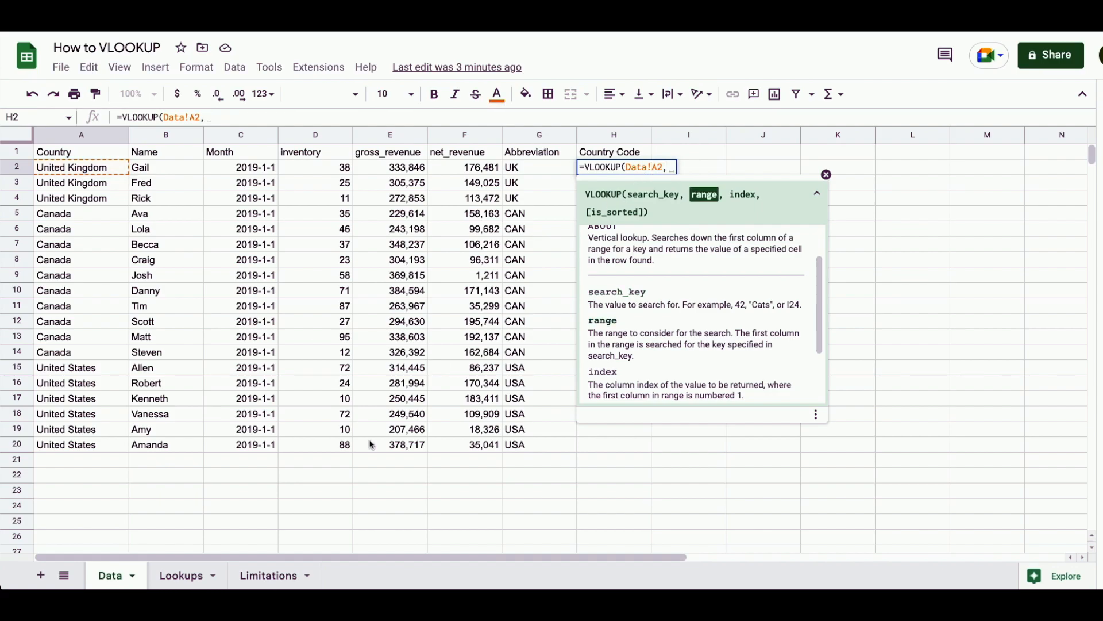
Set the VLOOKUP's range to columns A through D of the Lookups sheet (Lookups!A:D)
{"action": "left_click", "coordinate": [175, 577]}
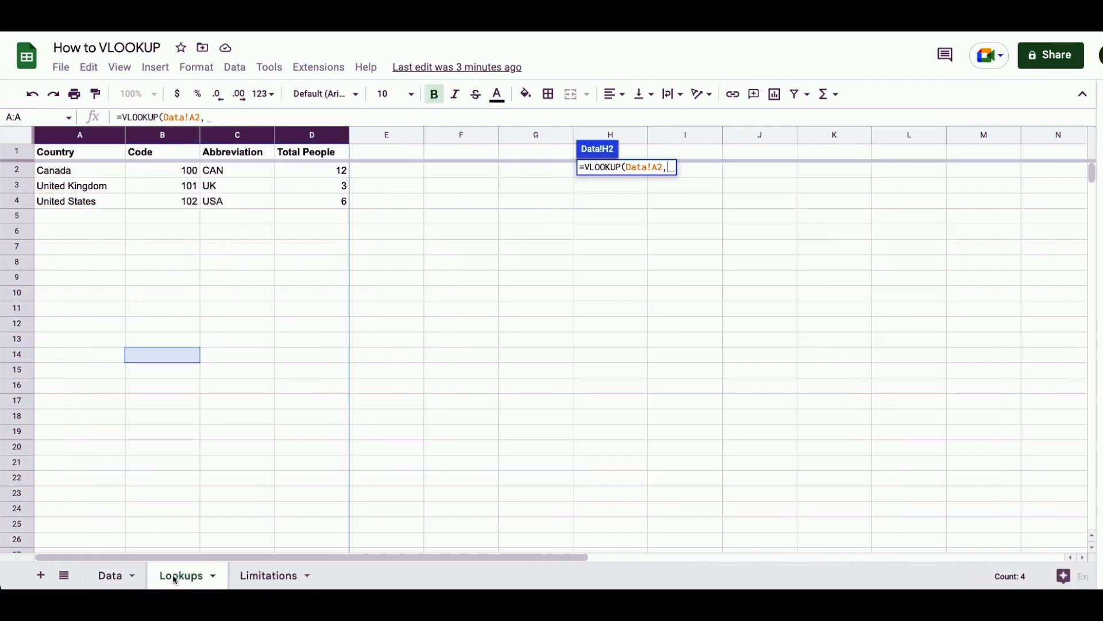
{"action": "left_click", "coordinate": [83, 138]}
{"action": "left_click", "coordinate": [318, 140]}
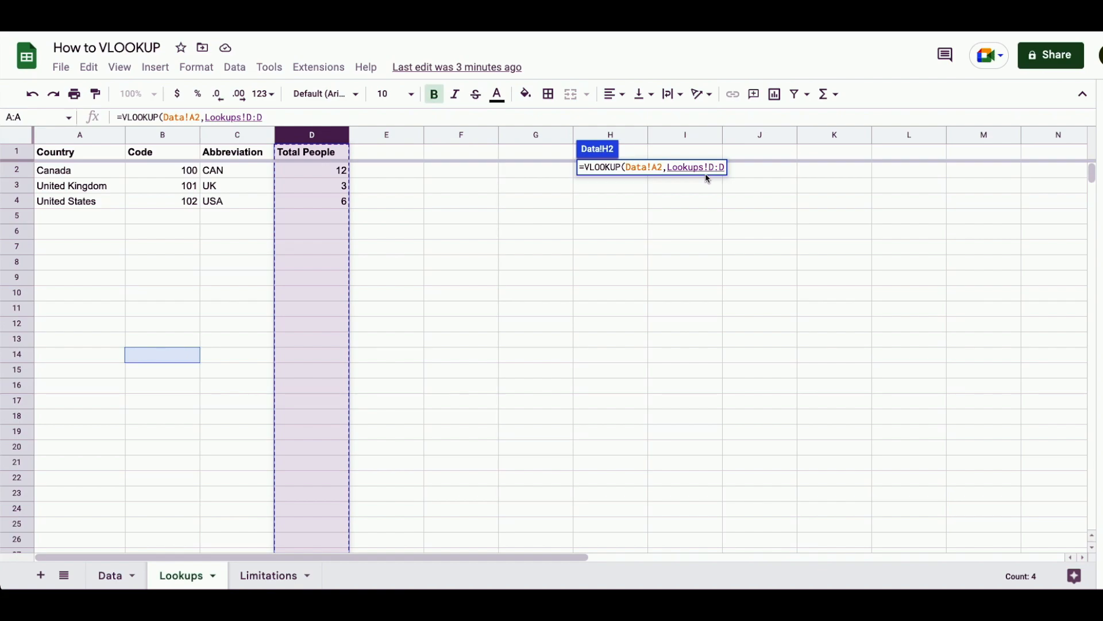
{"action": "left_click", "coordinate": [72, 140], "text": "shift"}
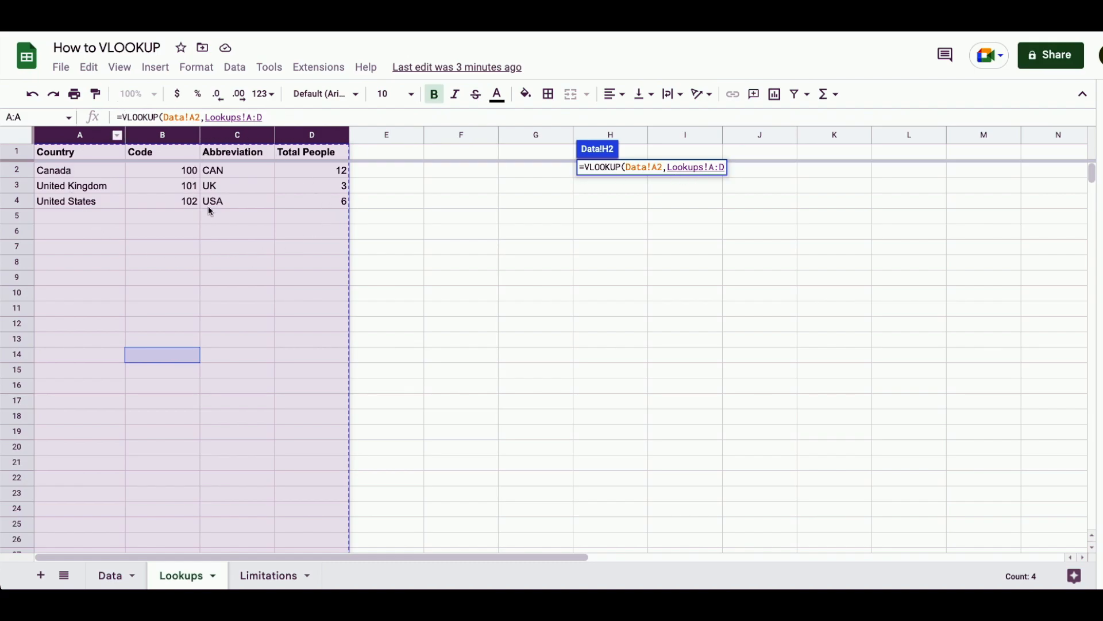
{"action": "type", "text": ","}
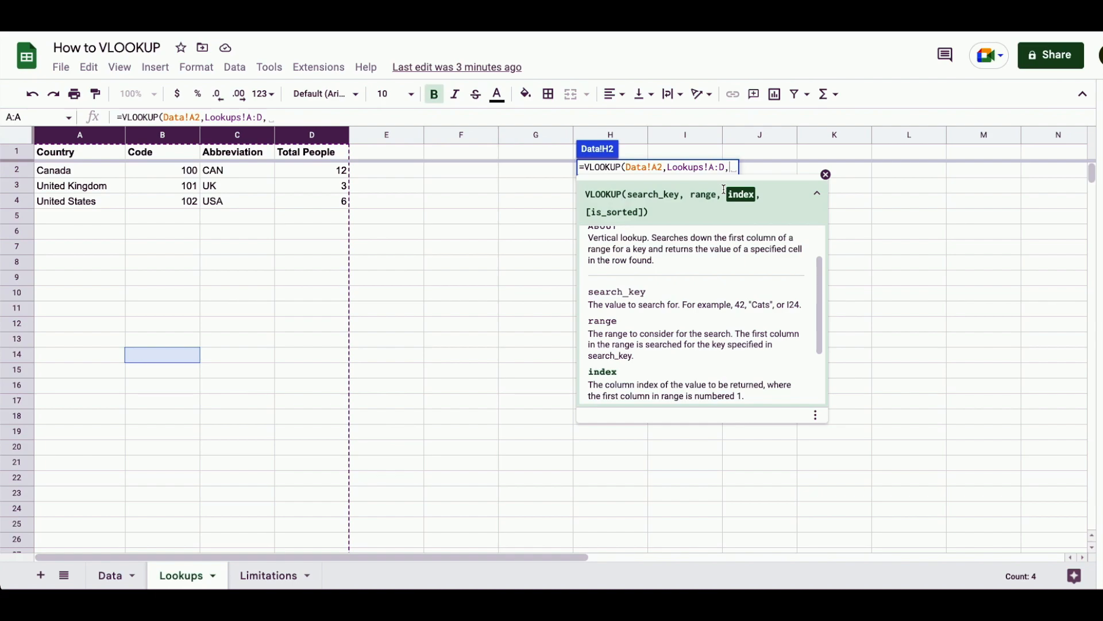
Try 1, 2, 3 and 4 as the VLOOKUP's column index and settle on 2 for the Code column
{"action": "scroll", "coordinate": [709, 310], "scroll_direction": "down", "scroll_amount": 1}
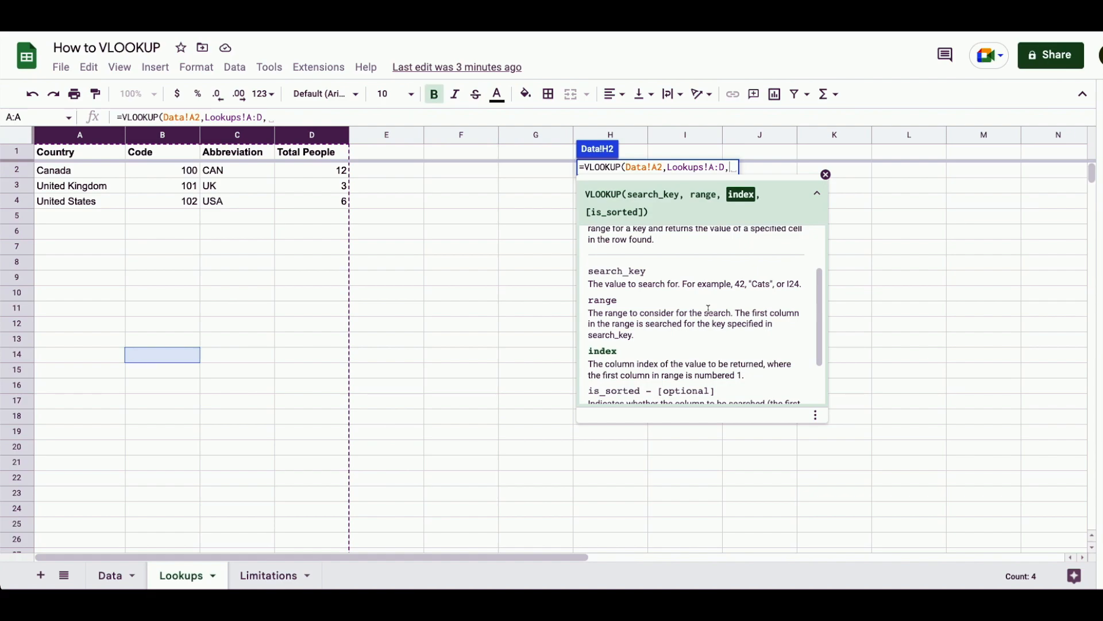
{"action": "type", "text": "1"}
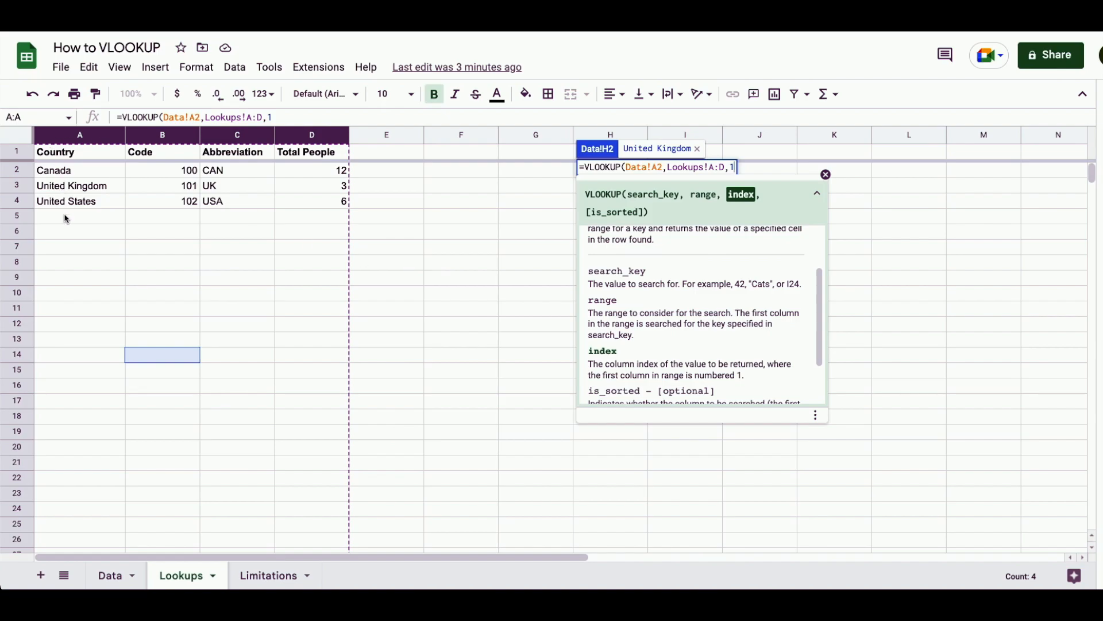
{"action": "key", "text": "BackSpace"}
{"action": "type", "text": "2"}
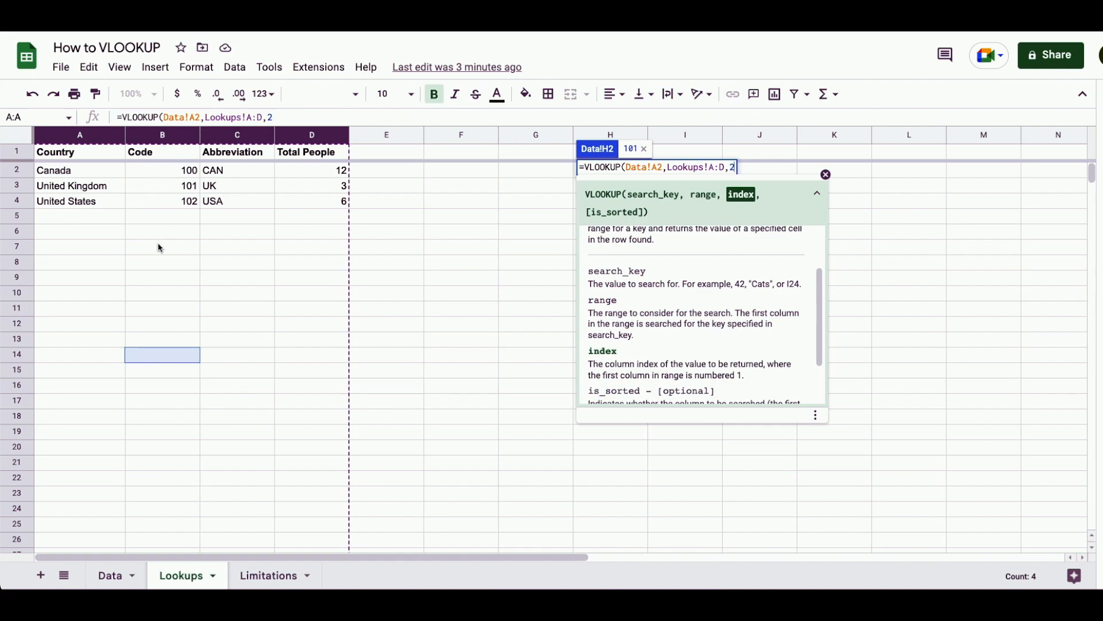
{"action": "key", "text": "BackSpace"}
{"action": "type", "text": "3"}
{"action": "key", "text": "BackSpace"}
{"action": "type", "text": "4"}
{"action": "key", "text": "BackSpace"}
{"action": "type", "text": "2,"}
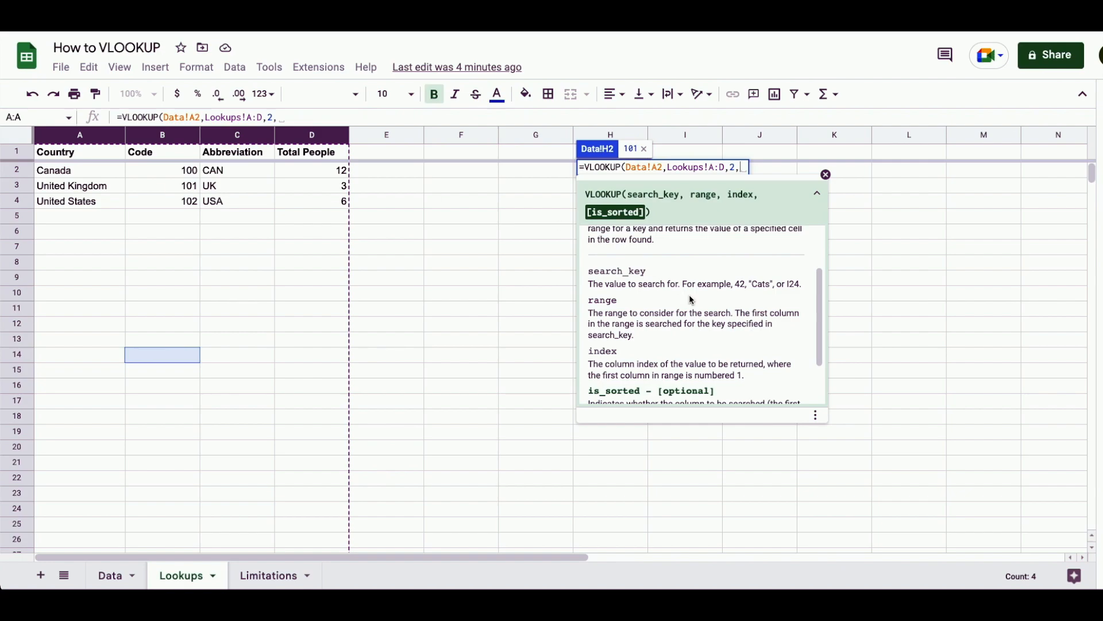
Complete the H2 formula with is_sorted set to false and fill it down the Country Code column through row 20
{"action": "scroll", "coordinate": [692, 300], "scroll_direction": "down", "scroll_amount": 2}
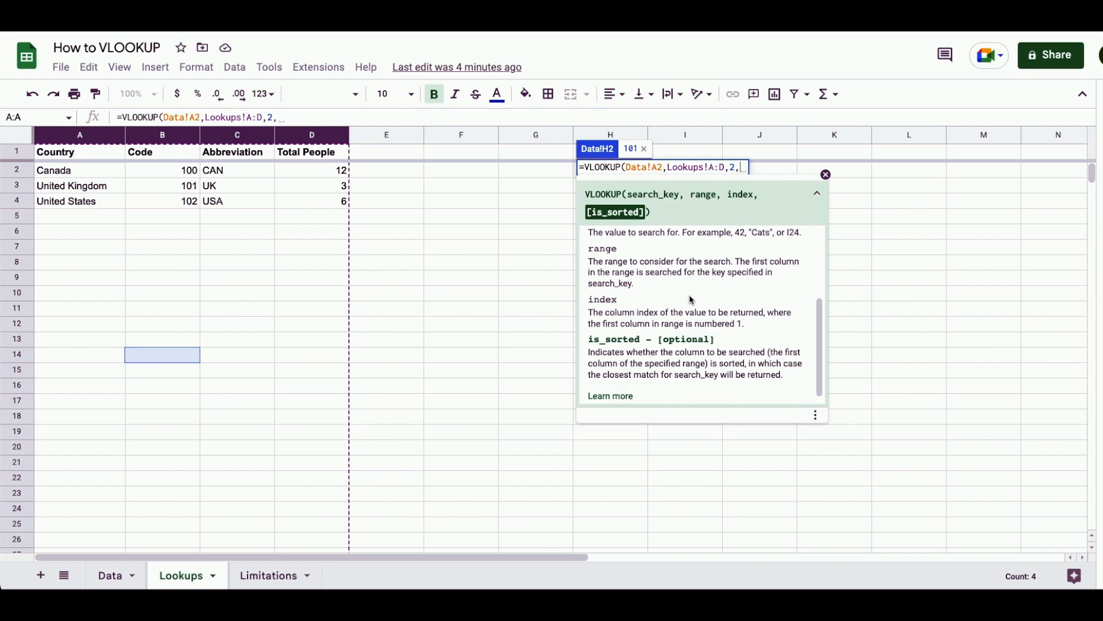
{"action": "type", "text": "false"}
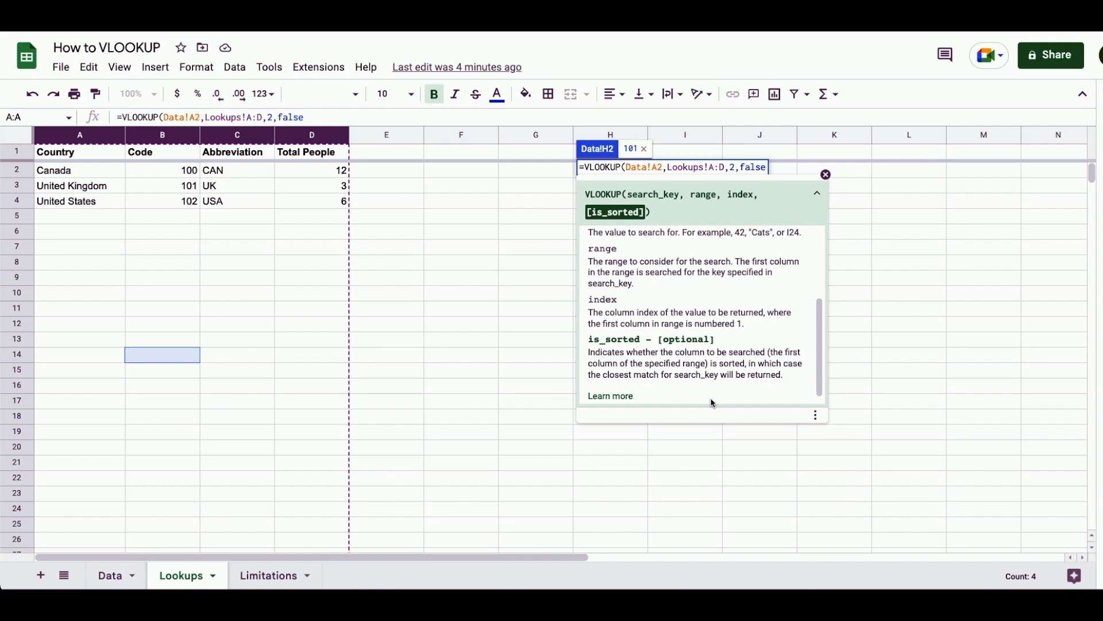
{"action": "type", "text": ")"}
{"action": "key", "text": "Return"}
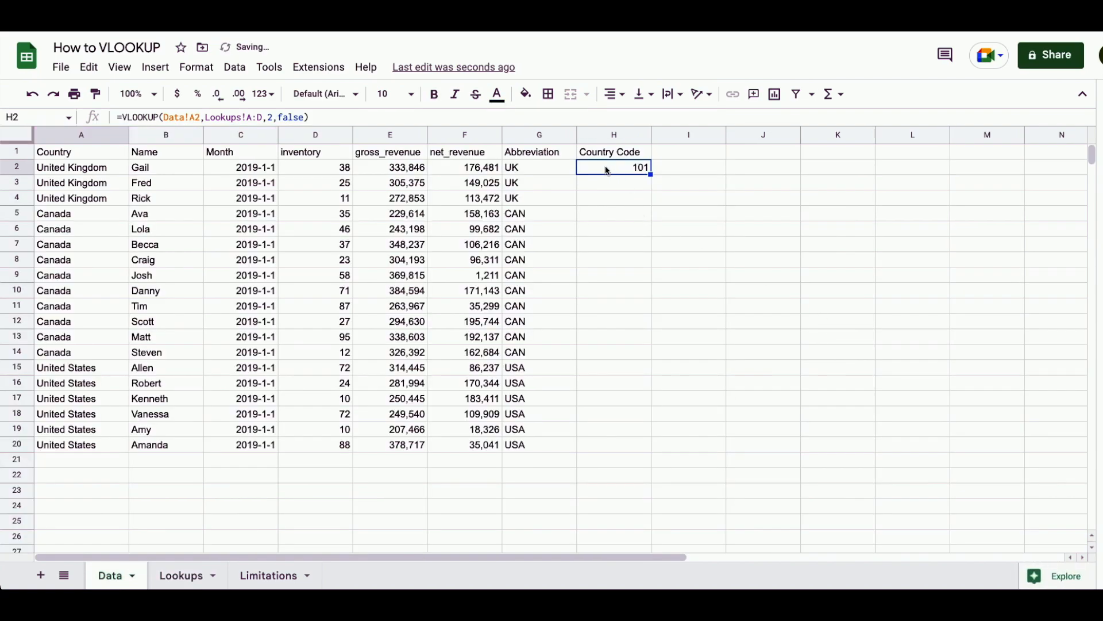
{"action": "double_click", "coordinate": [651, 174]}
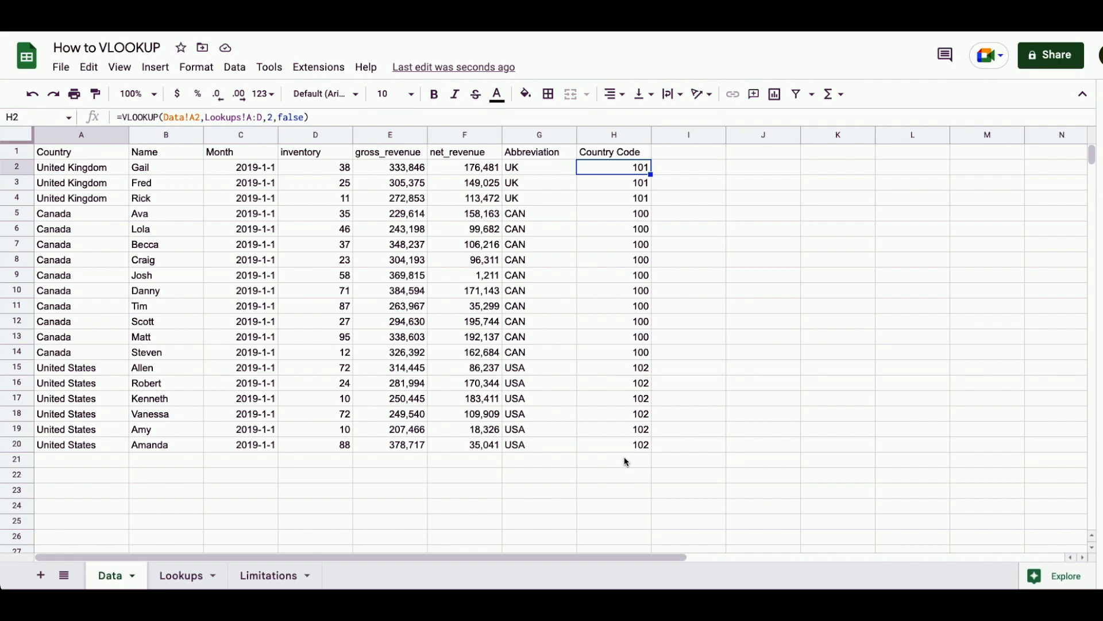
Read the help text for the range argument in H2's VLOOKUP and check the first column of the Lookups sheet
{"action": "key", "text": "Return"}
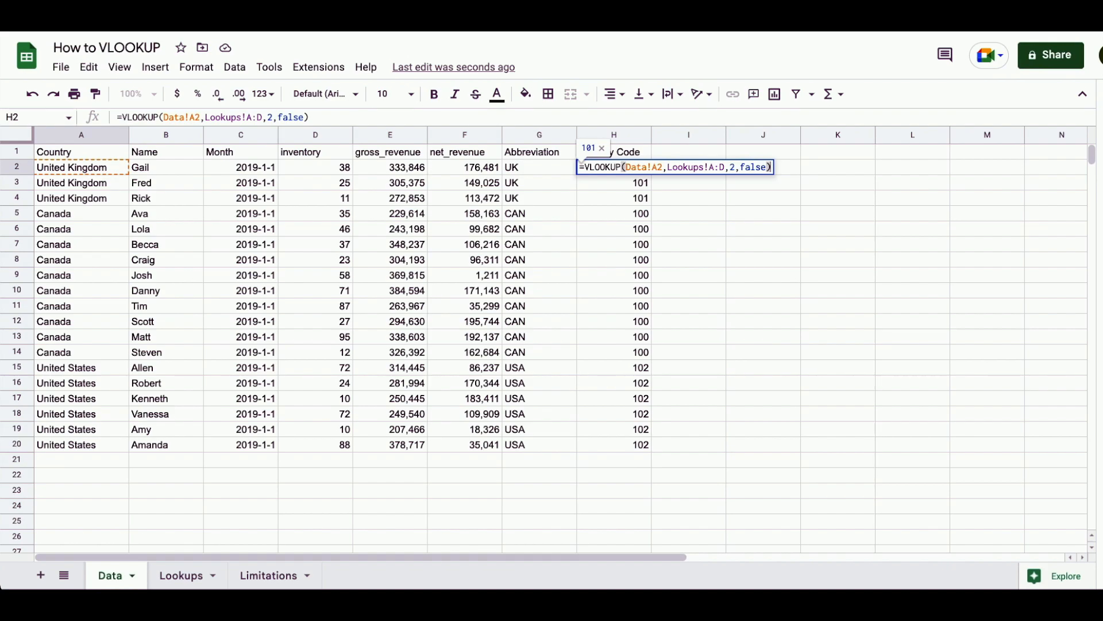
{"action": "left_click", "coordinate": [723, 167]}
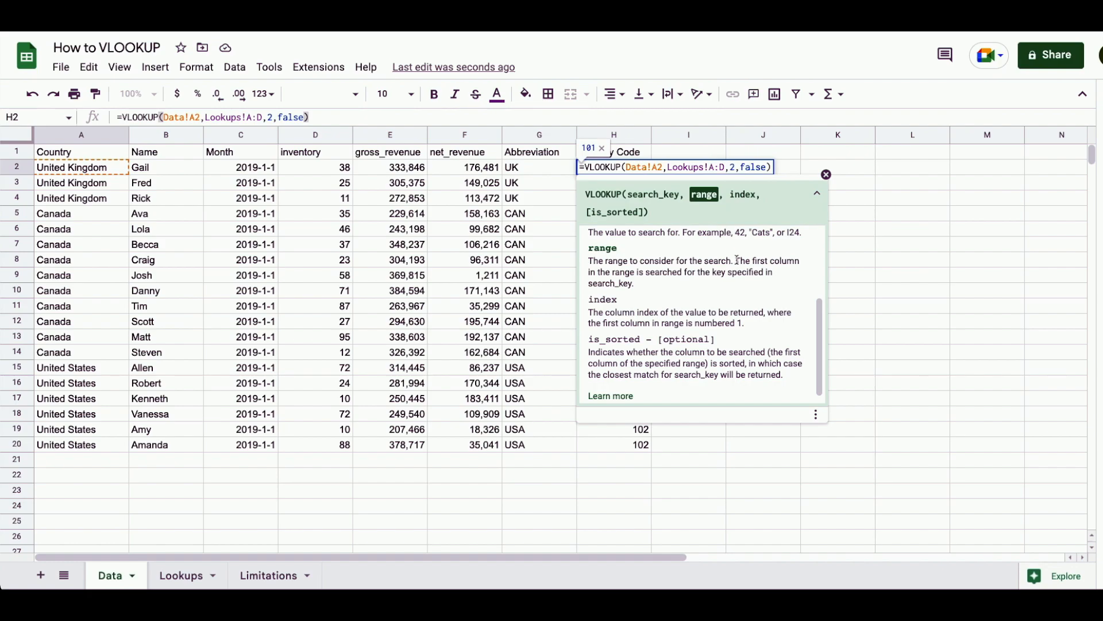
{"action": "left_click_drag", "start_coordinate": [736, 261], "coordinate": [738, 287]}
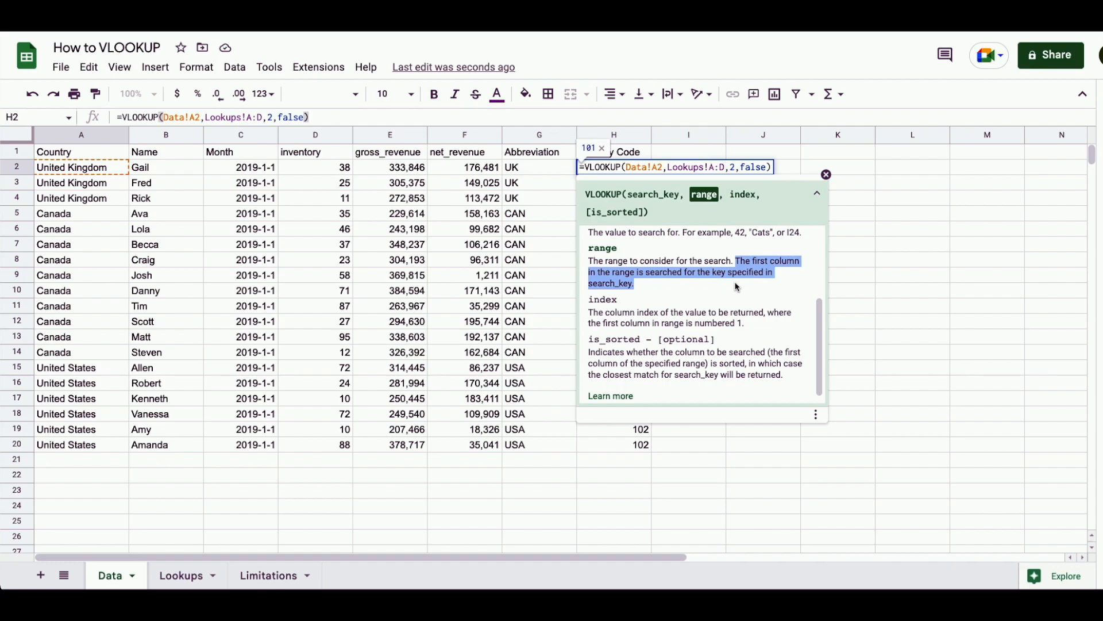
{"action": "key", "text": "Escape"}
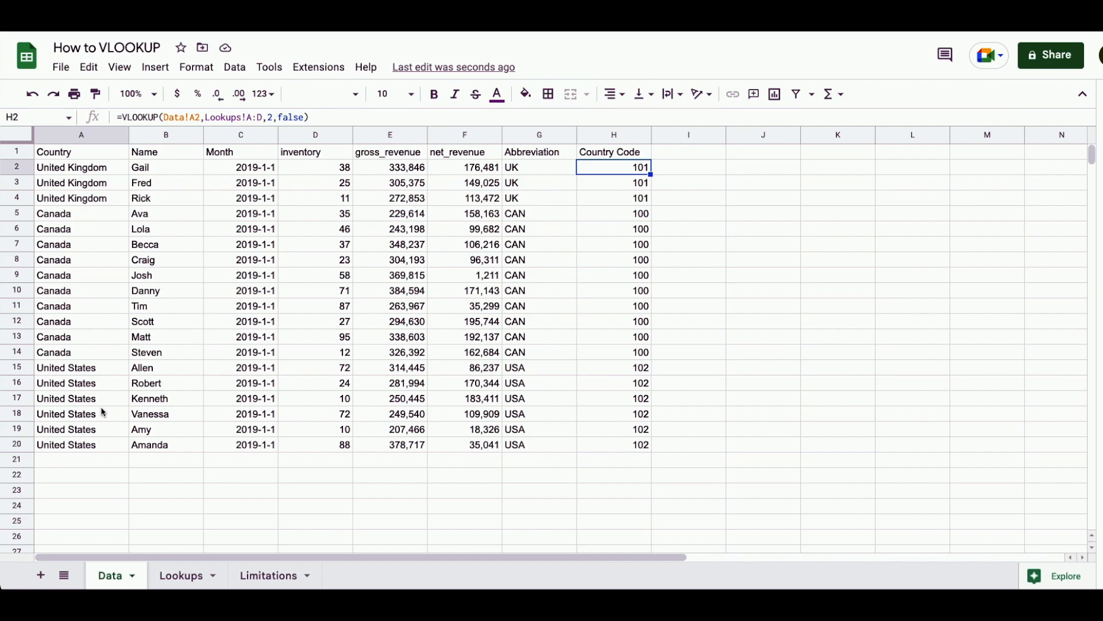
{"action": "left_click", "coordinate": [166, 575]}
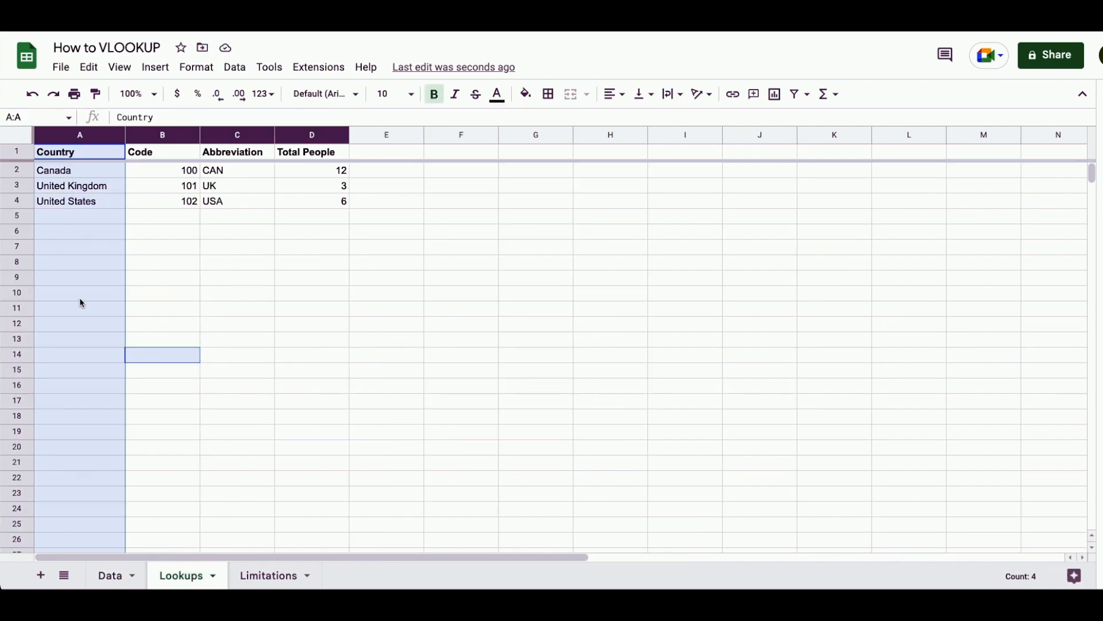
{"action": "left_click", "coordinate": [88, 213]}
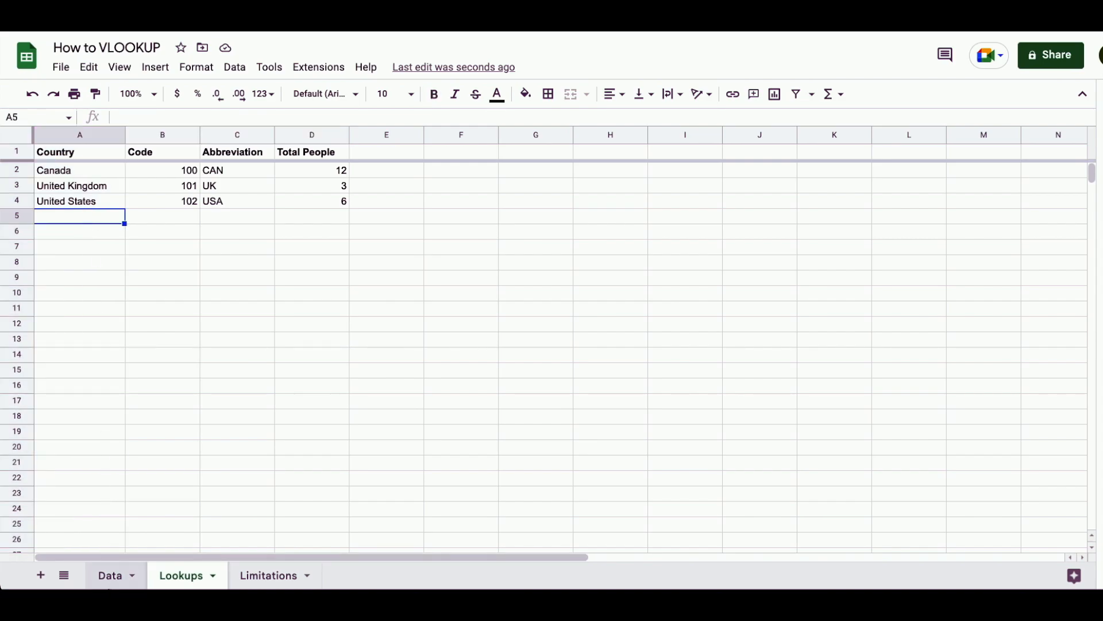
Compare the Country columns of the Data and Lookups sheets and review the list of names on the Limitations sheet
{"action": "left_click", "coordinate": [110, 579]}
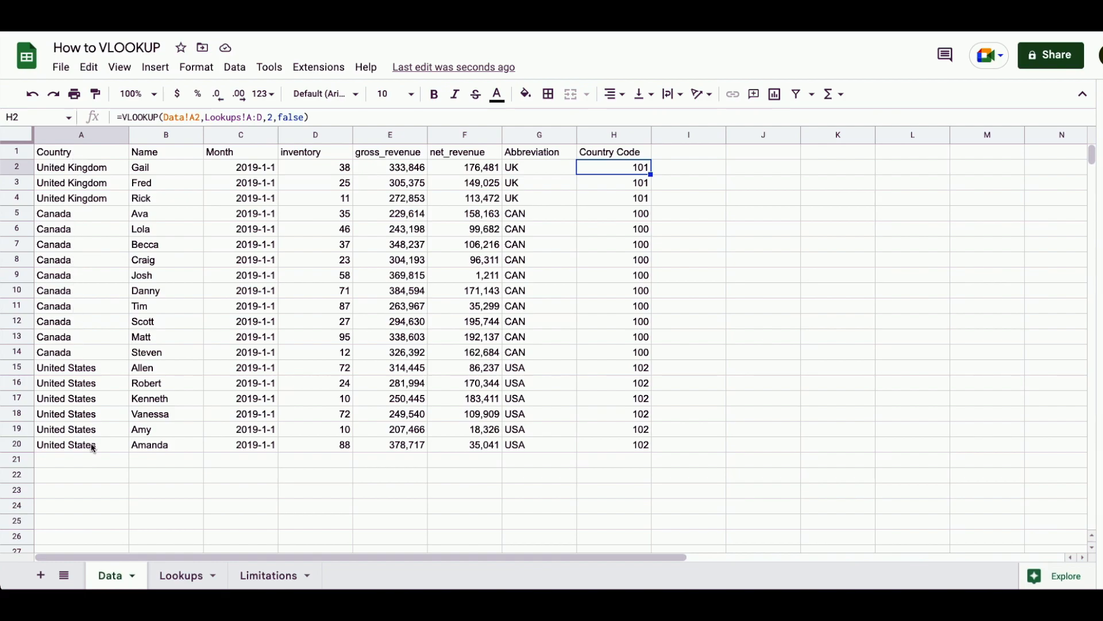
{"action": "left_click", "coordinate": [169, 571]}
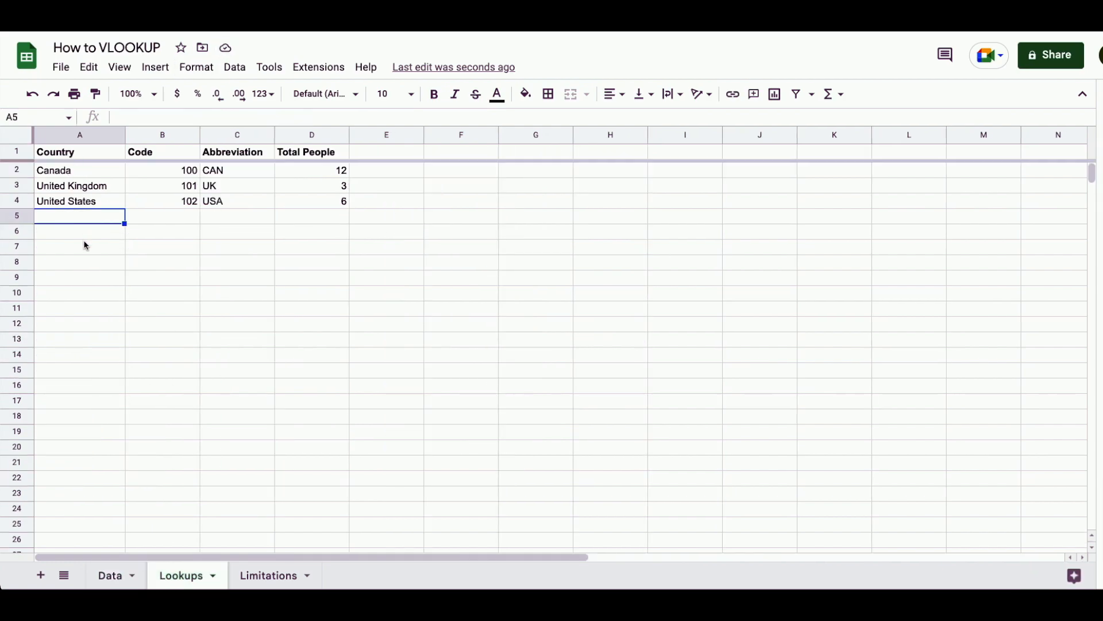
{"action": "left_click", "coordinate": [115, 580]}
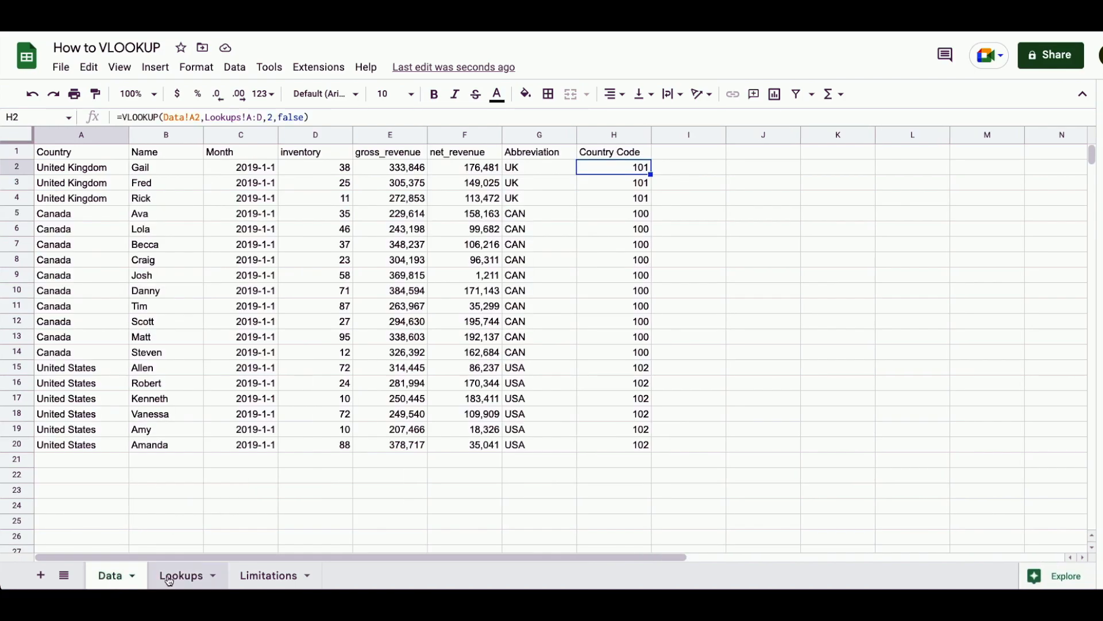
{"action": "left_click", "coordinate": [253, 577]}
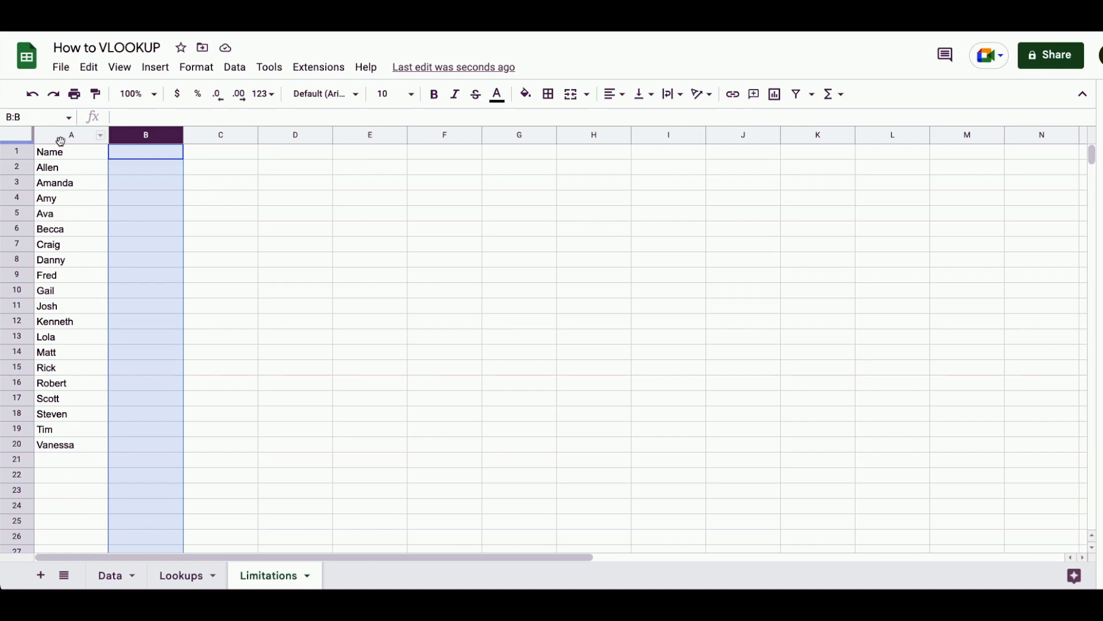
{"action": "left_click", "coordinate": [112, 577]}
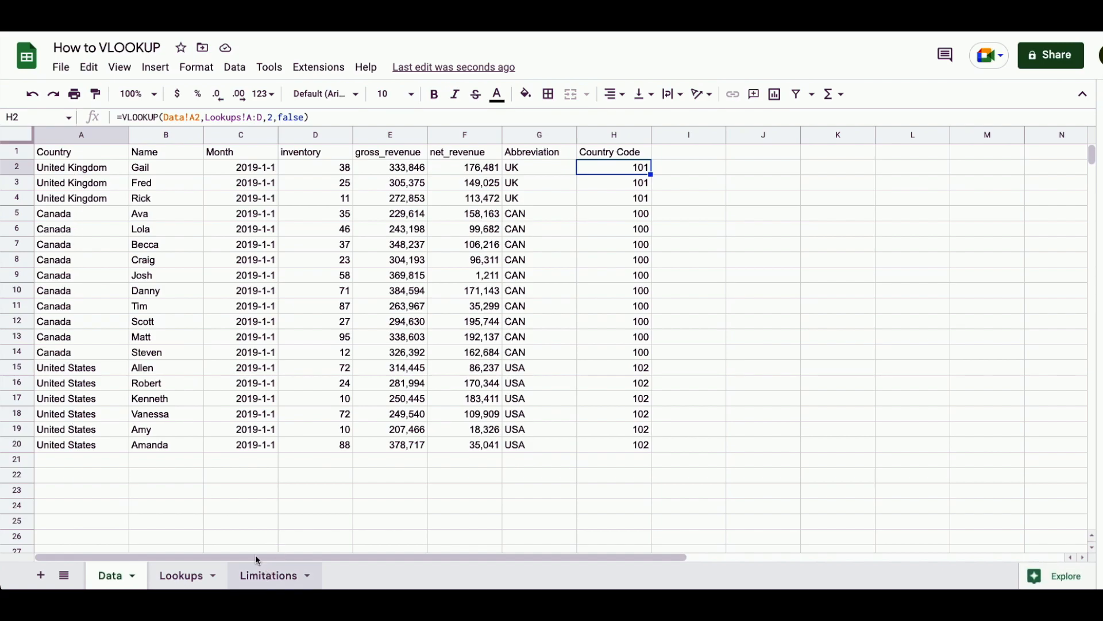
Add the header Country in cell B1 of the Limitations sheet
{"action": "left_click", "coordinate": [265, 575]}
{"action": "left_click", "coordinate": [137, 154]}
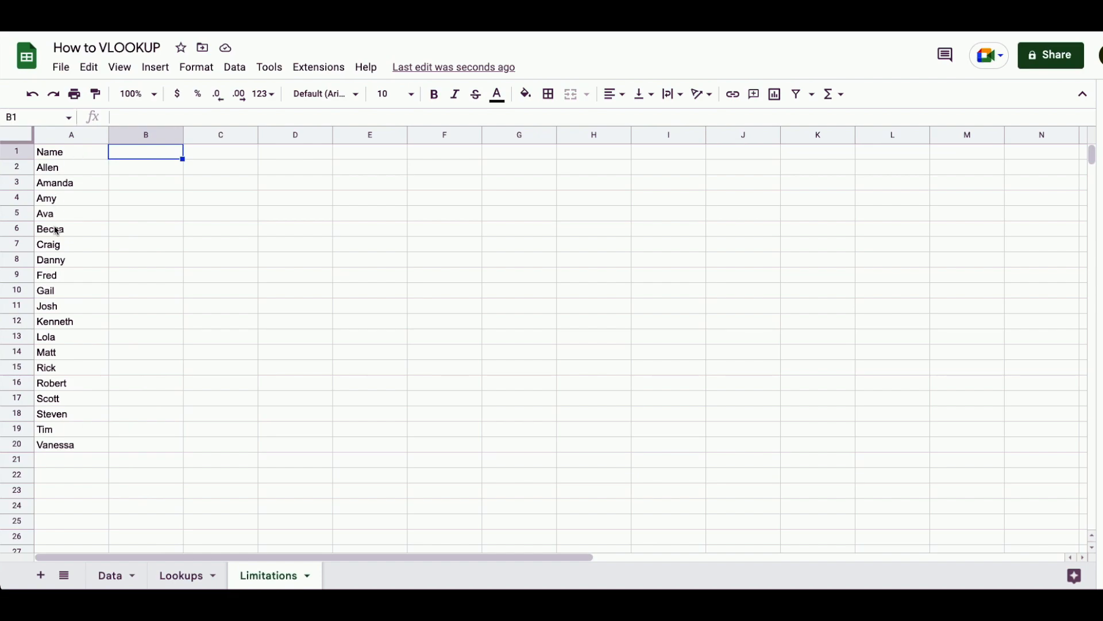
{"action": "type", "text": "Country"}
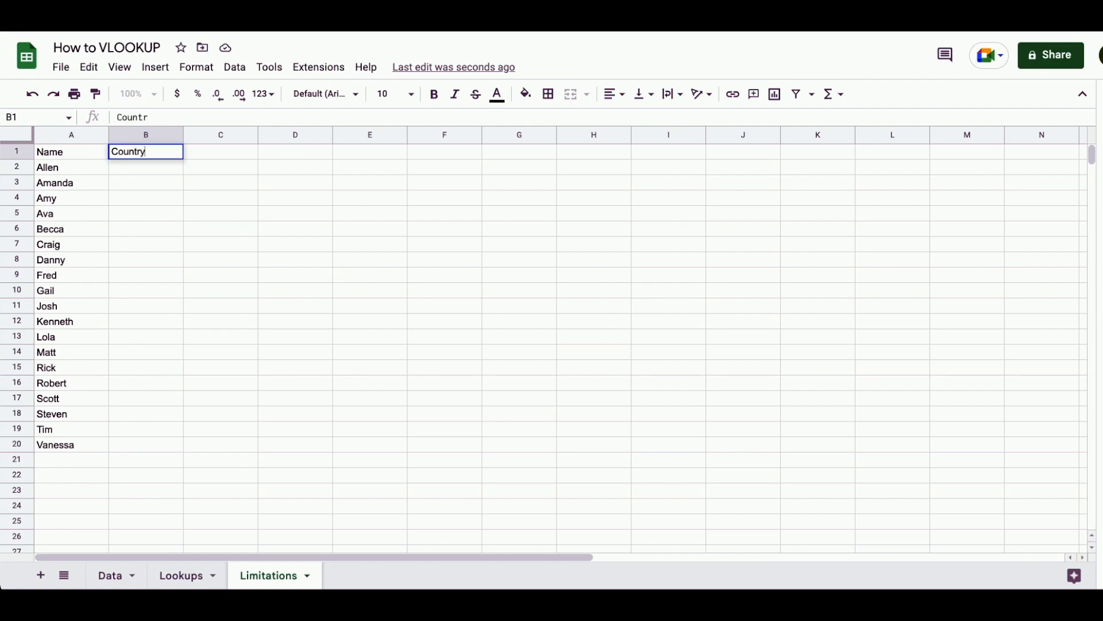
{"action": "key", "text": "Return"}
{"action": "key", "text": "Left"}
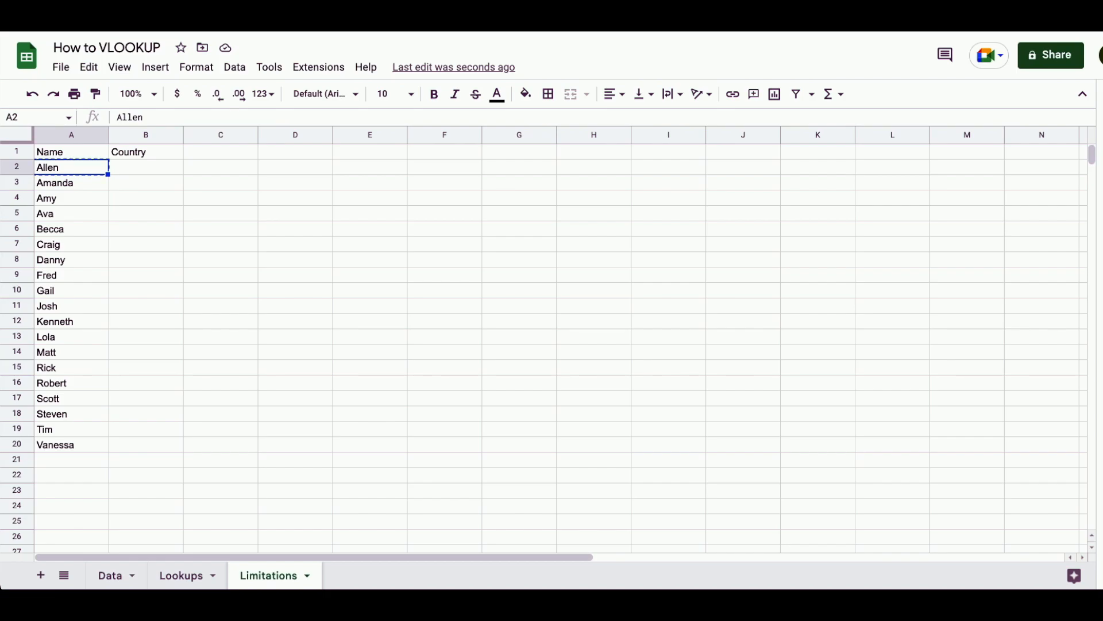
Search the Data sheet for the first name listed on the Limitations sheet to see its country
{"action": "left_click", "coordinate": [108, 577]}
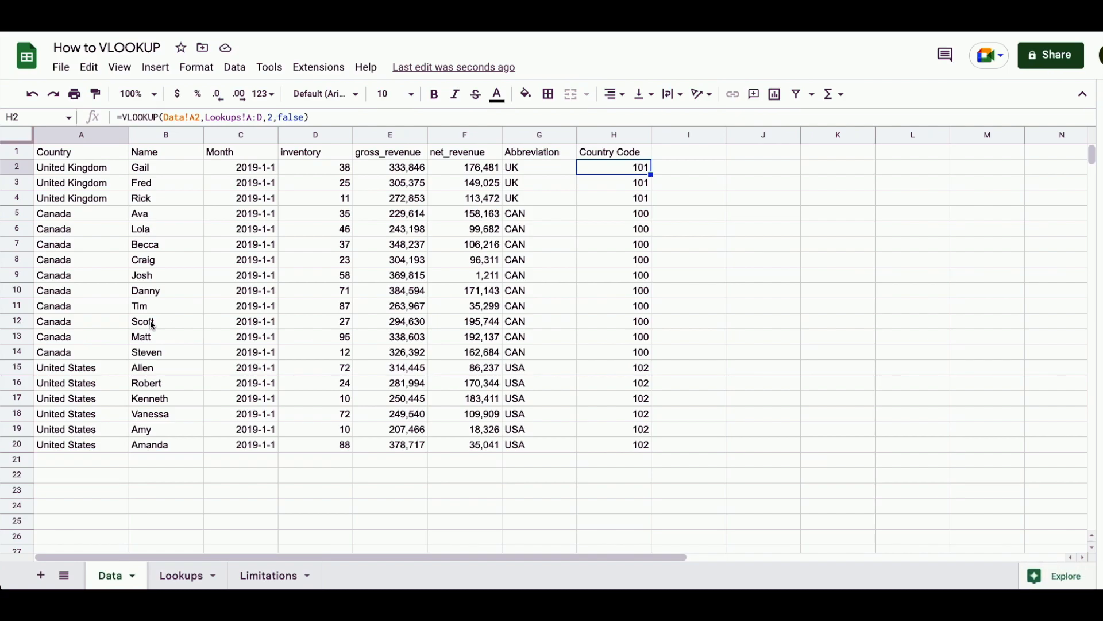
{"action": "key", "text": "ctrl+f"}
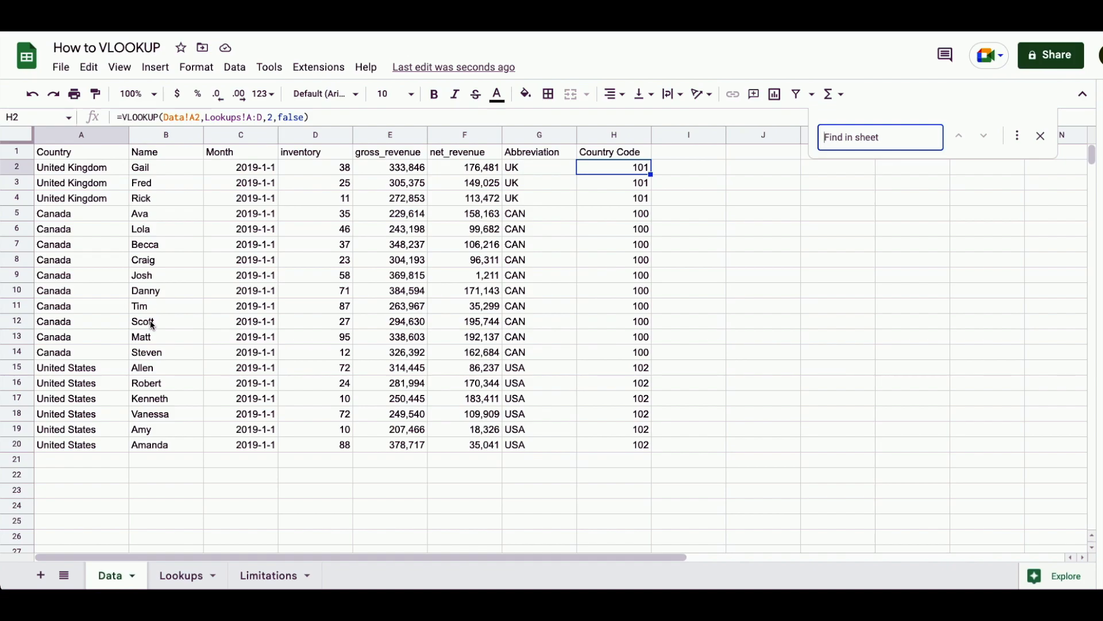
{"action": "type", "text": "Allen"}
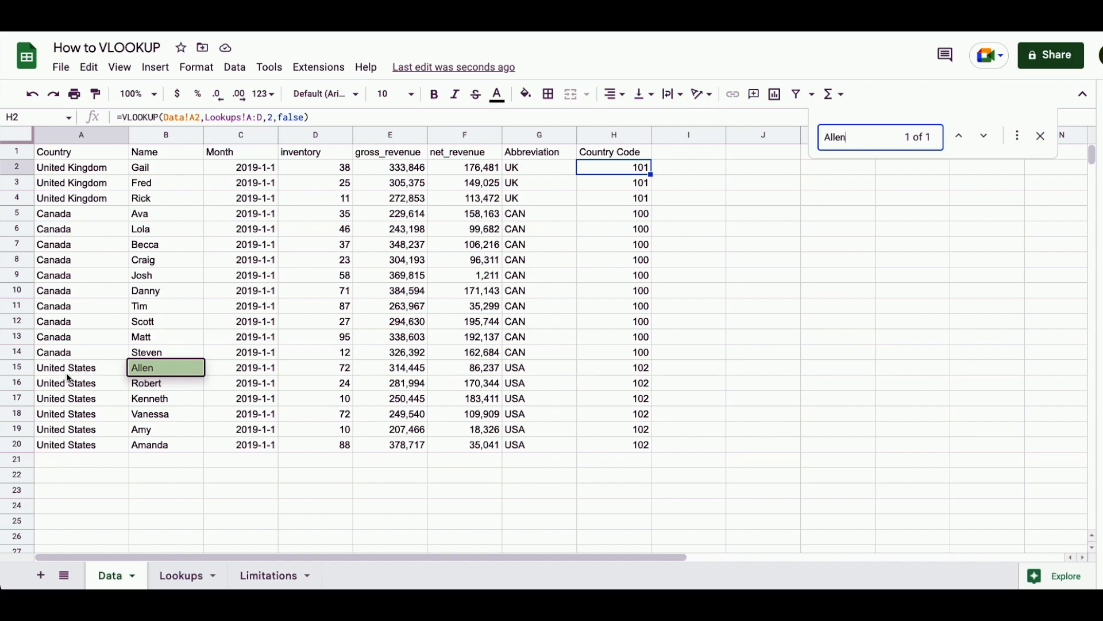
{"action": "key", "text": "Escape"}
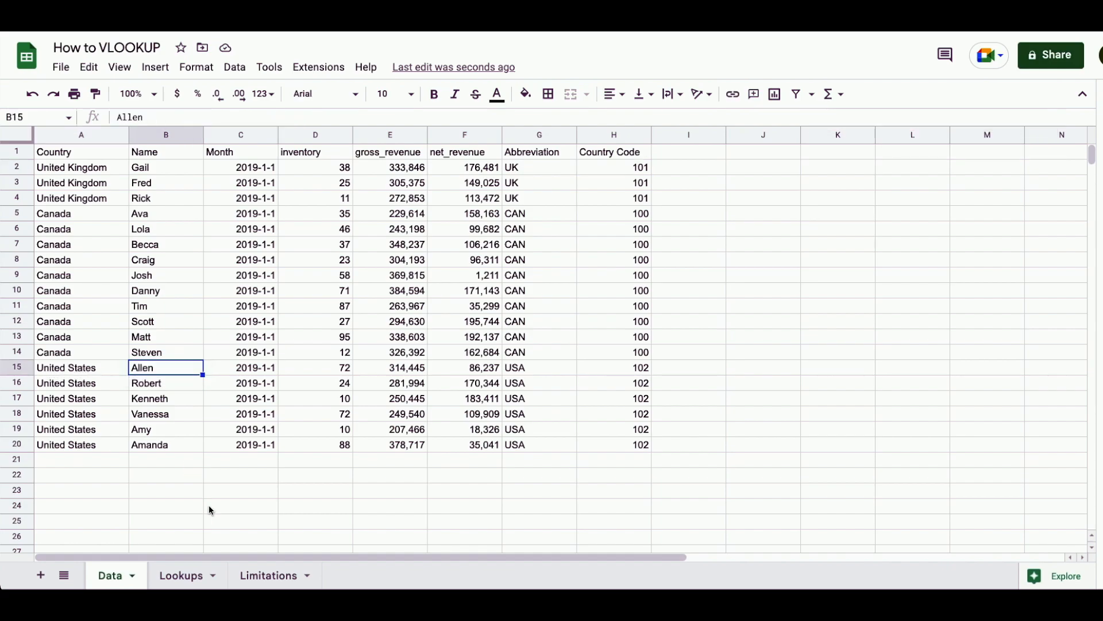
Start a VLOOKUP in cell B2 of the Limitations sheet with A2 as the search key
{"action": "left_click", "coordinate": [282, 572]}
{"action": "type", "text": "=vlo"}
{"action": "key", "text": "Tab"}
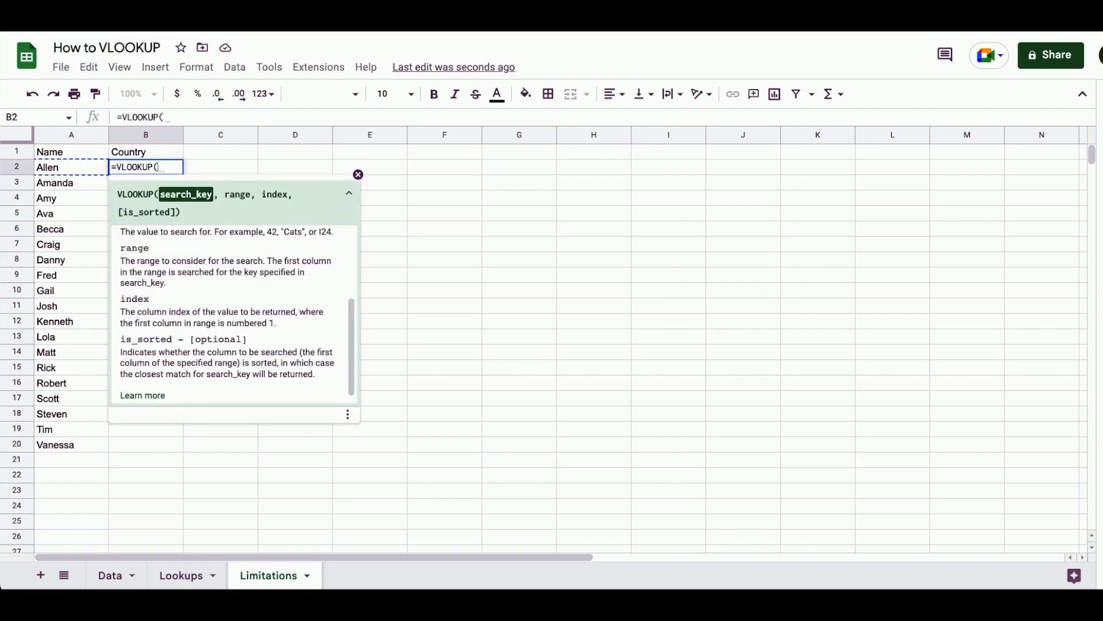
{"action": "left_click", "coordinate": [58, 170]}
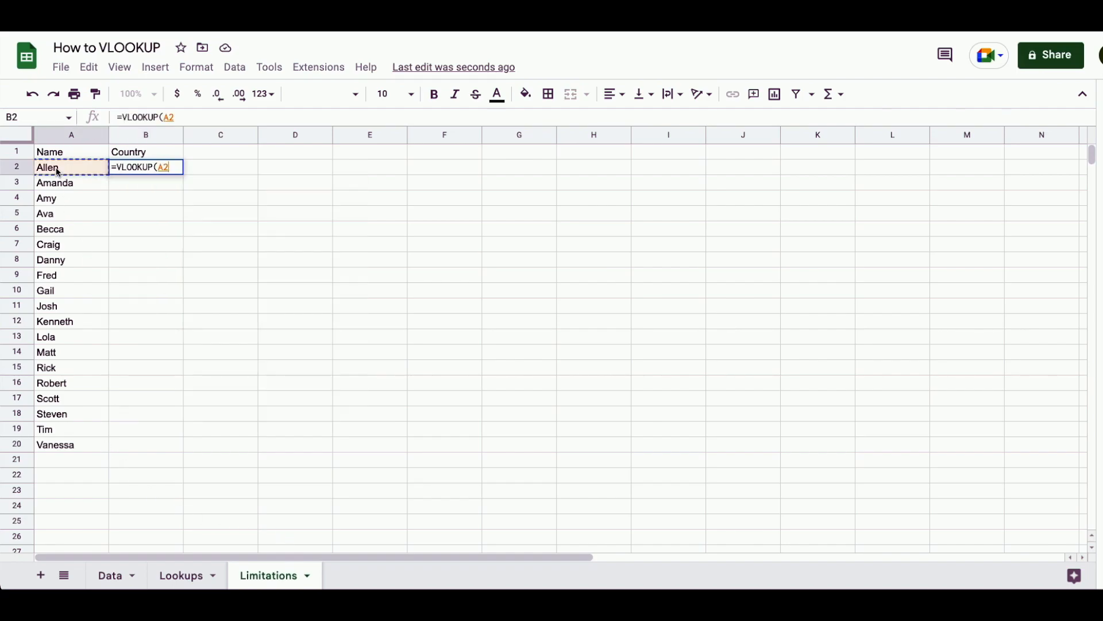
{"action": "type", "text": ","}
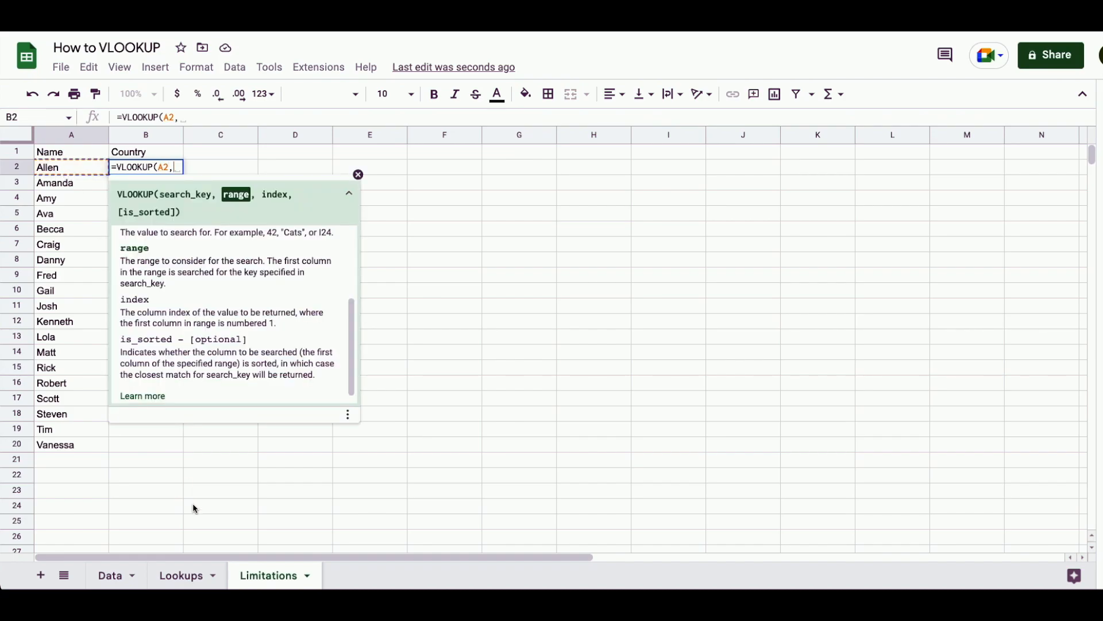
Complete the B2 VLOOKUP with range Data!A:H, column index 1 and is_sorted false
{"action": "left_click", "coordinate": [111, 576]}
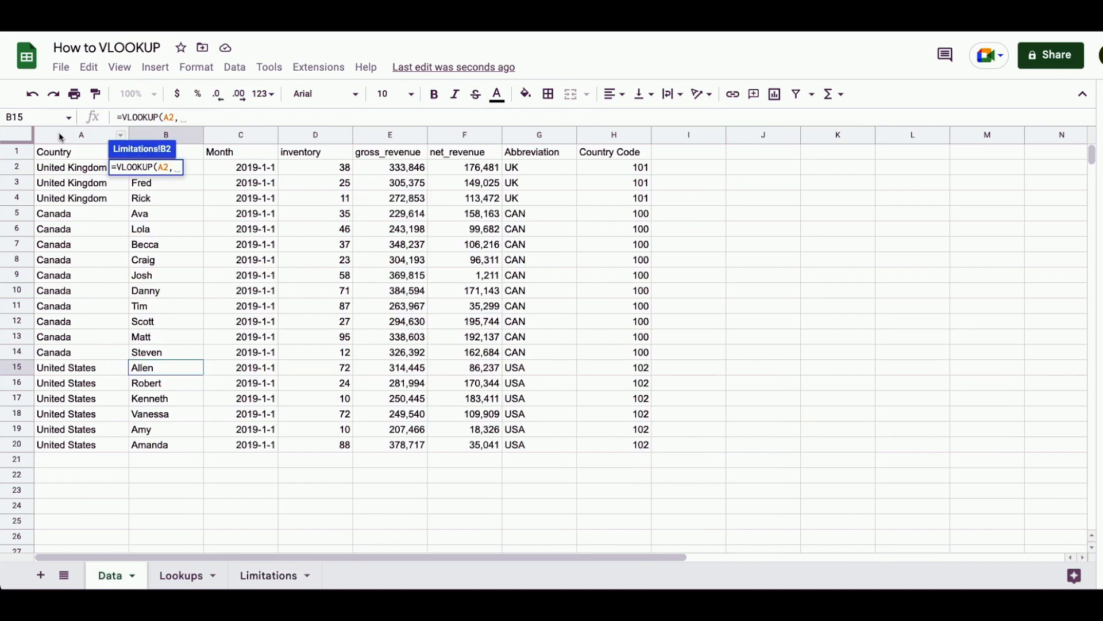
{"action": "left_click", "coordinate": [61, 137]}
{"action": "left_click_drag", "start_coordinate": [62, 137], "coordinate": [615, 135]}
{"action": "type", "text": ","}
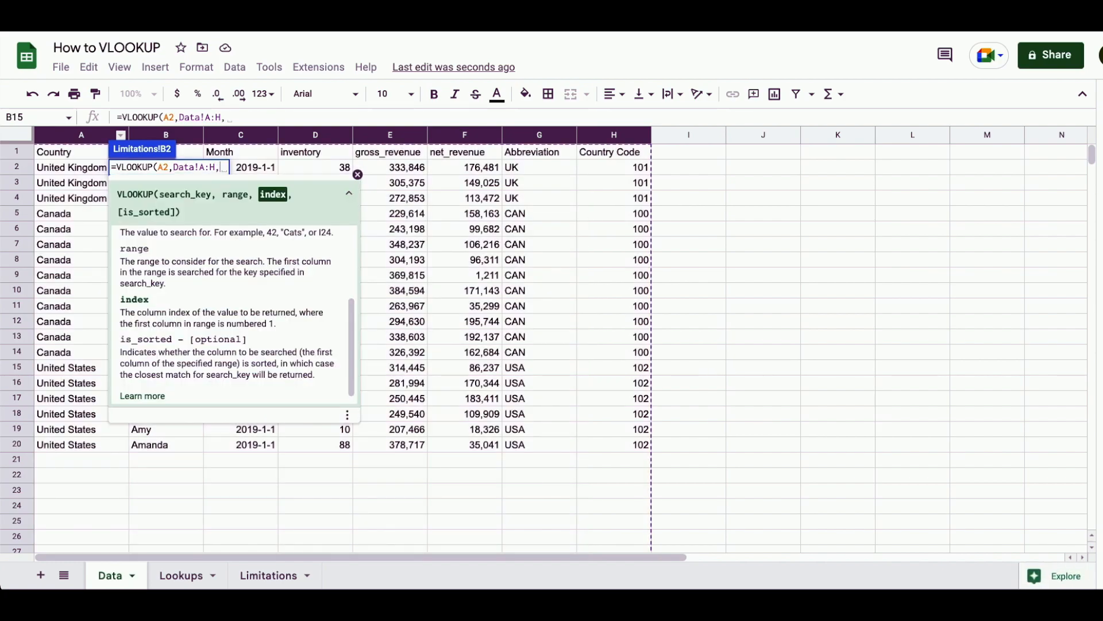
{"action": "type", "text": "1,"}
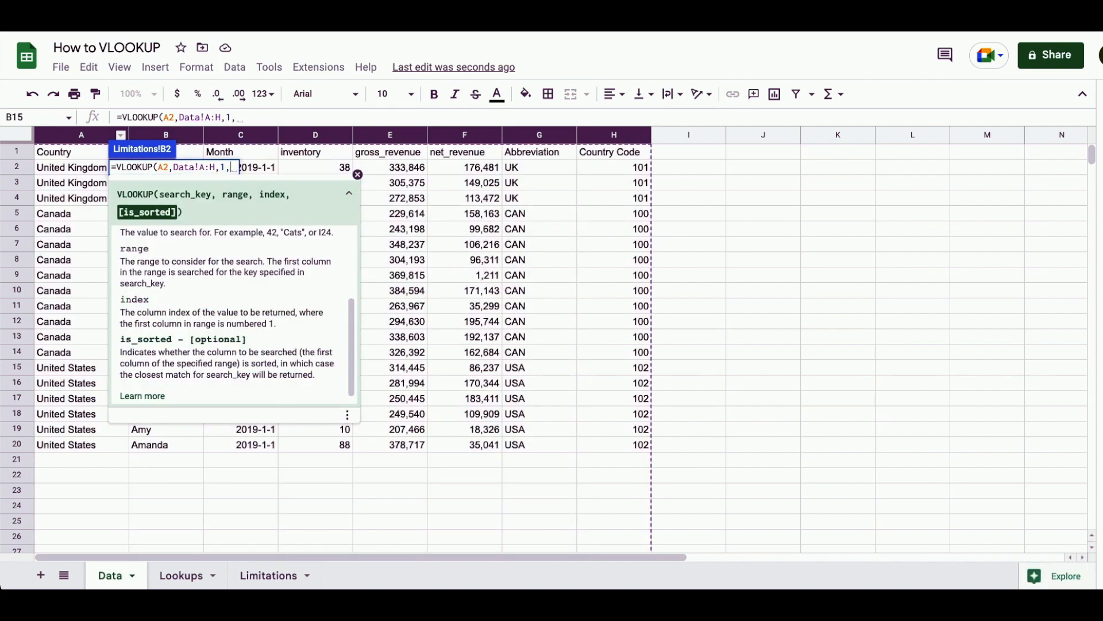
{"action": "type", "text": "false"}
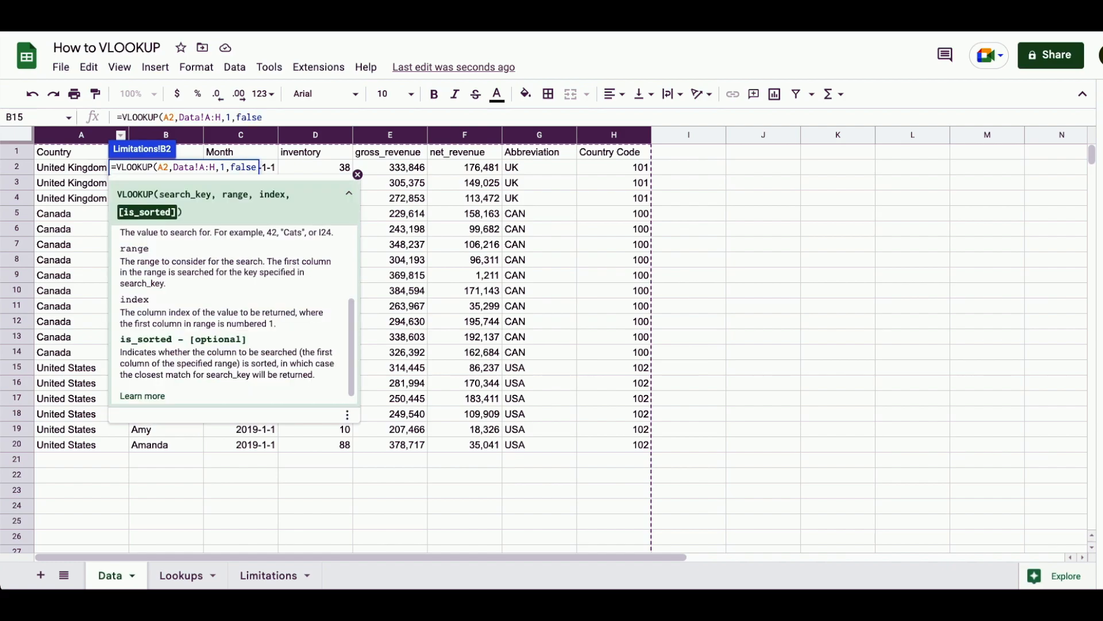
{"action": "key", "text": "Return"}
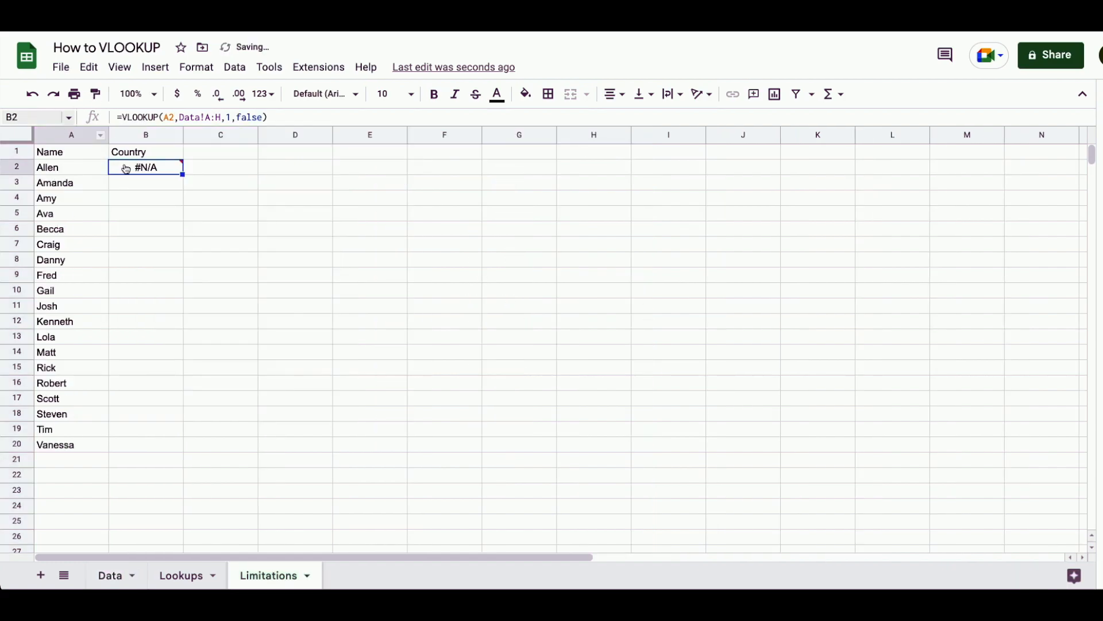
Examine the error in B2, the help text for the range argument and the column order of the Data sheet
{"action": "mouse_move", "coordinate": [130, 171]}
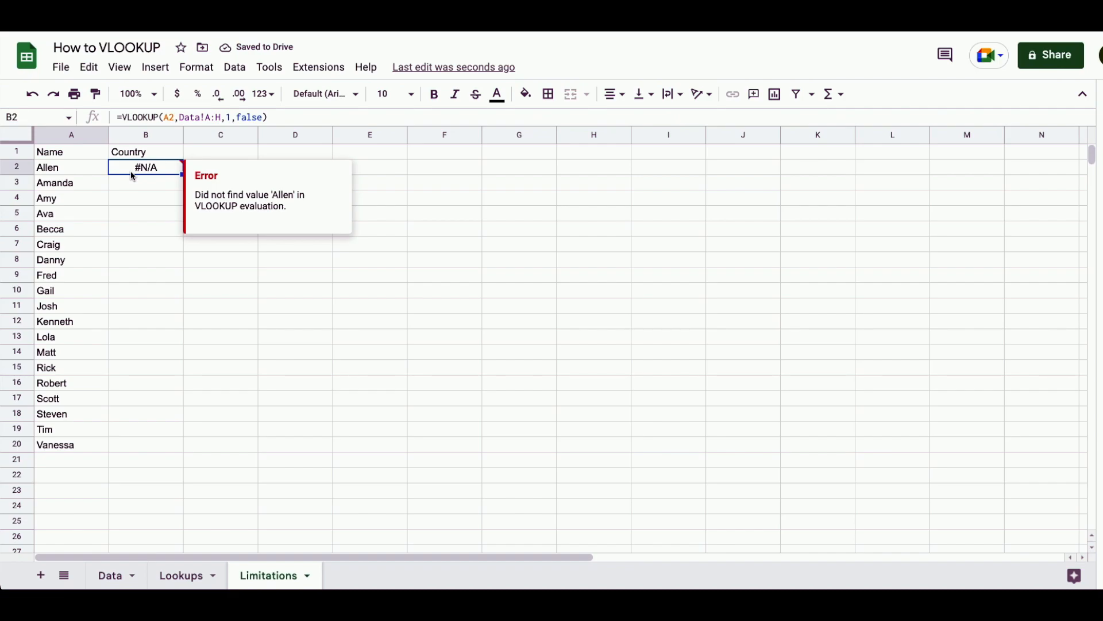
{"action": "double_click", "coordinate": [132, 171]}
{"action": "left_click", "coordinate": [211, 167]}
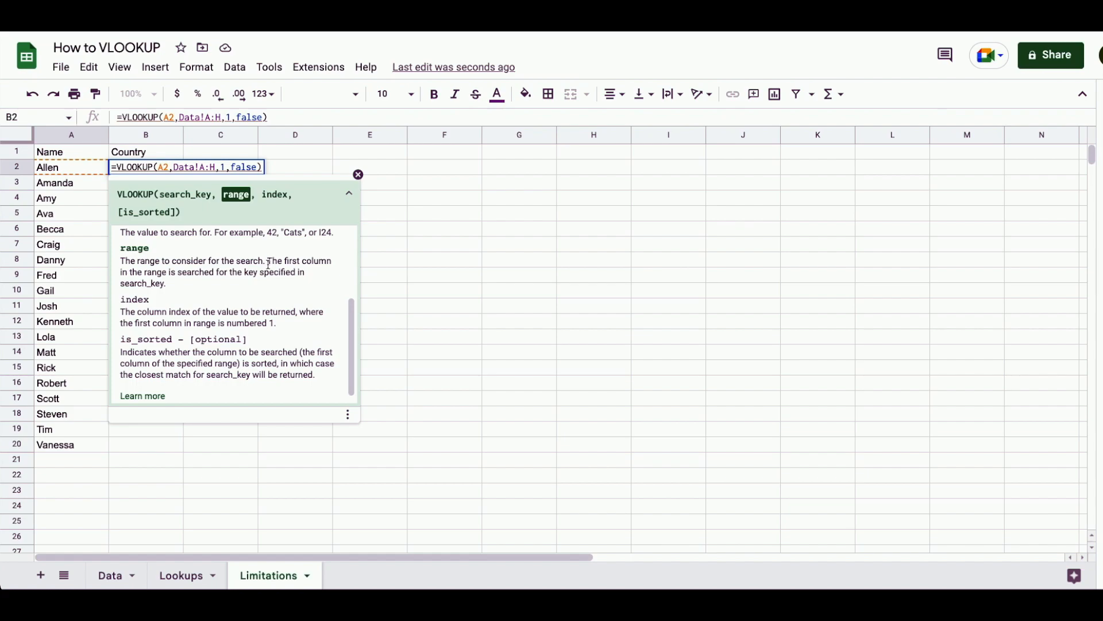
{"action": "left_click_drag", "start_coordinate": [270, 262], "coordinate": [270, 287]}
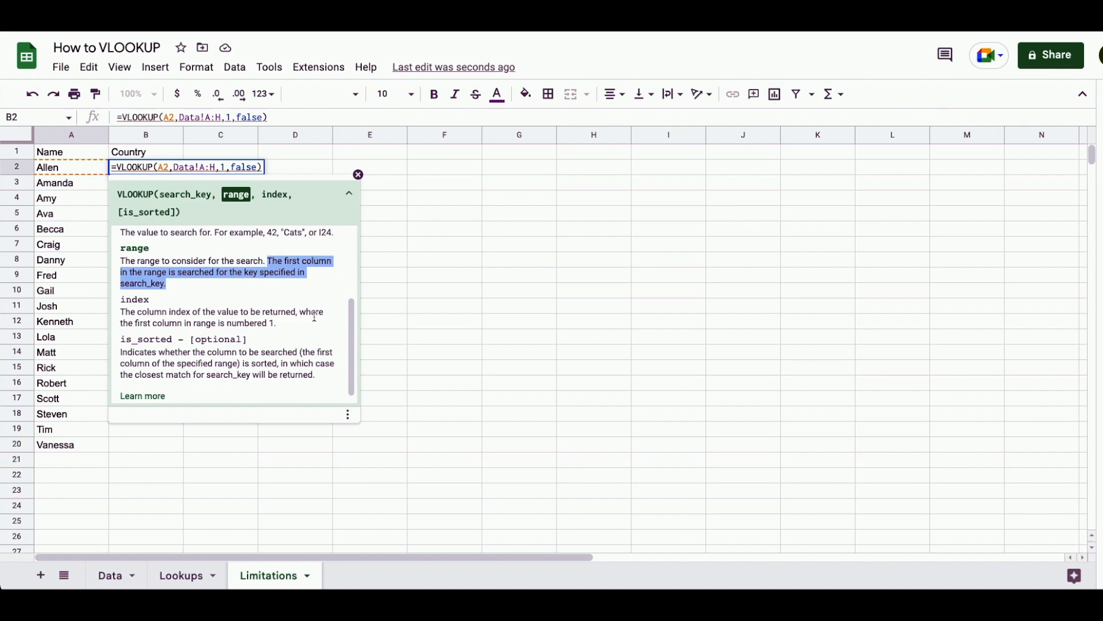
{"action": "left_click", "coordinate": [316, 347]}
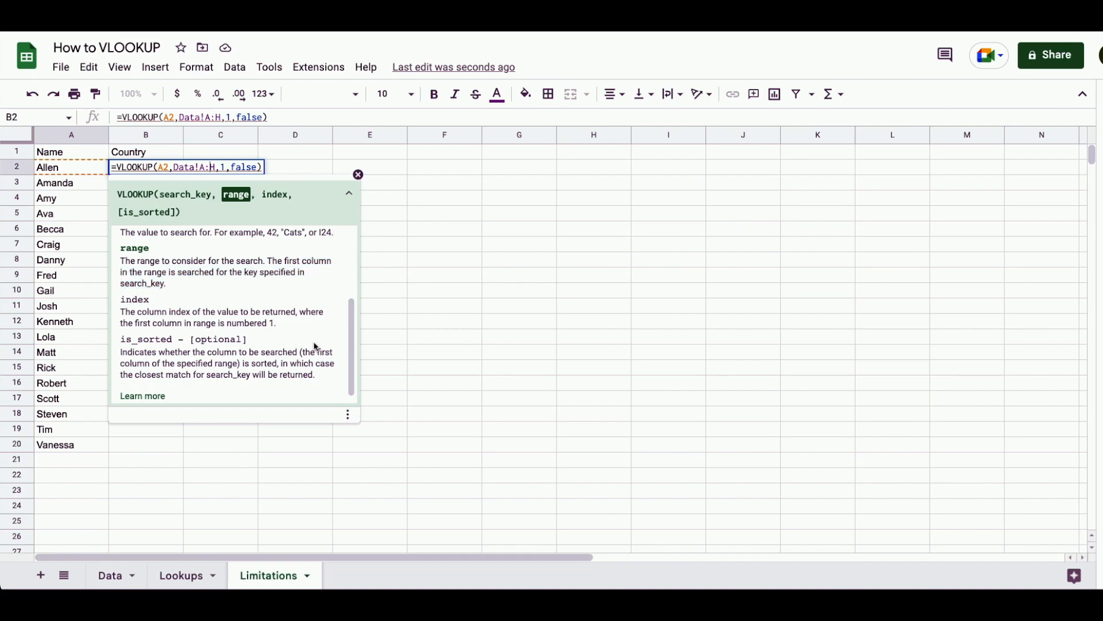
{"action": "left_click", "coordinate": [122, 580]}
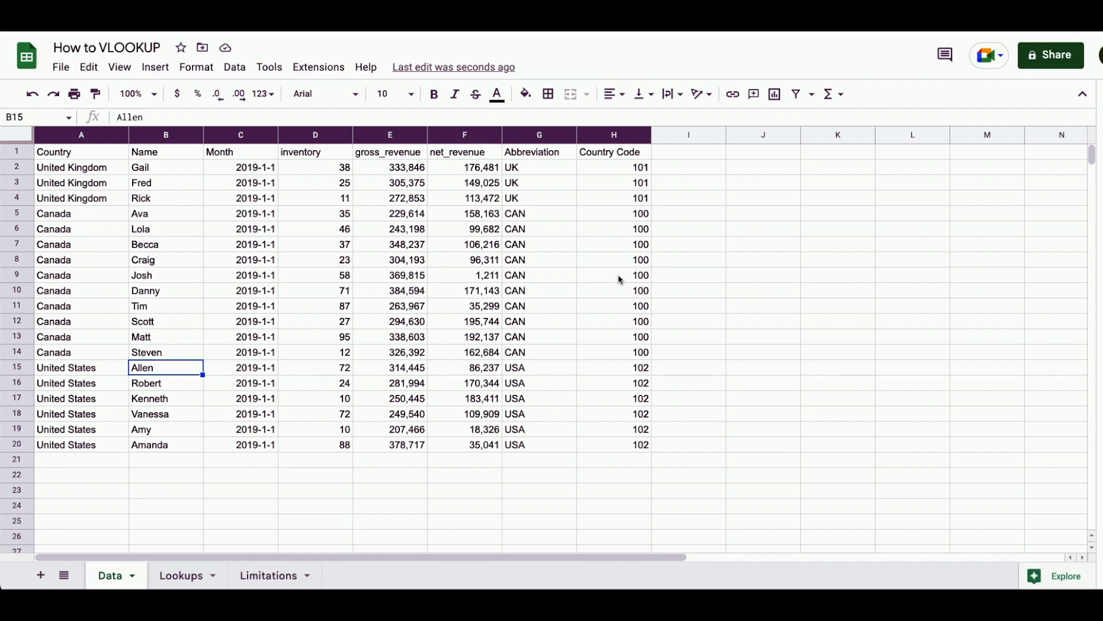
{"action": "left_click", "coordinate": [252, 577]}
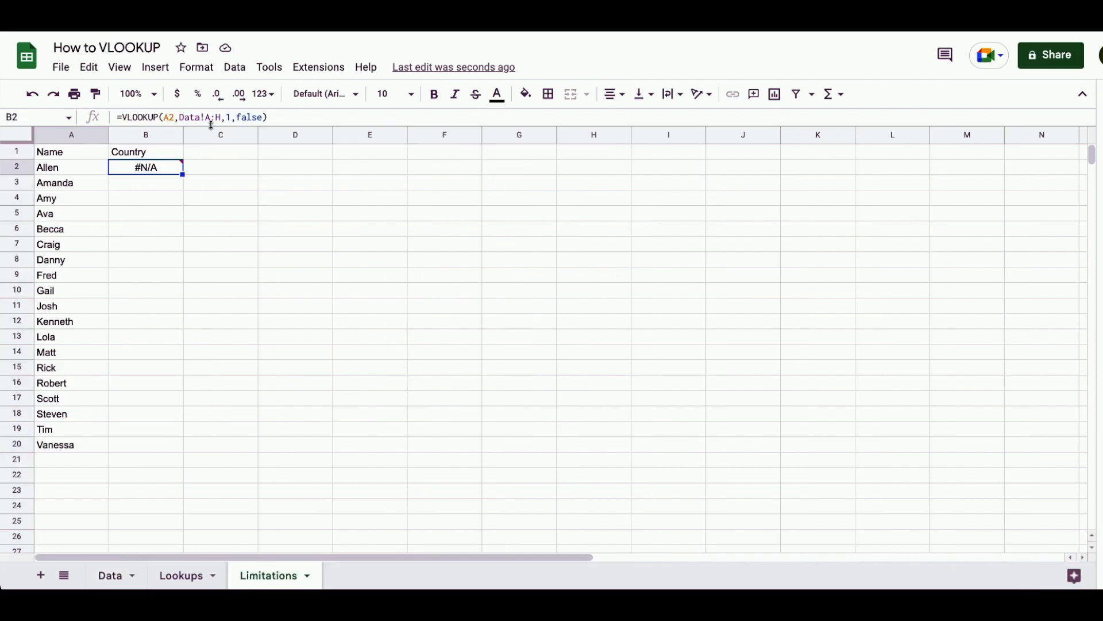
Remove the range, index and is_sorted arguments from the B2 formula, keeping only the search key A2
{"action": "left_click", "coordinate": [274, 115]}
{"action": "key", "text": "BackSpace"}
{"action": "key", "text": "BackSpace"}
{"action": "key", "text": "BackSpace"}
{"action": "key", "text": "BackSpace"}
{"action": "key", "text": "BackSpace"}
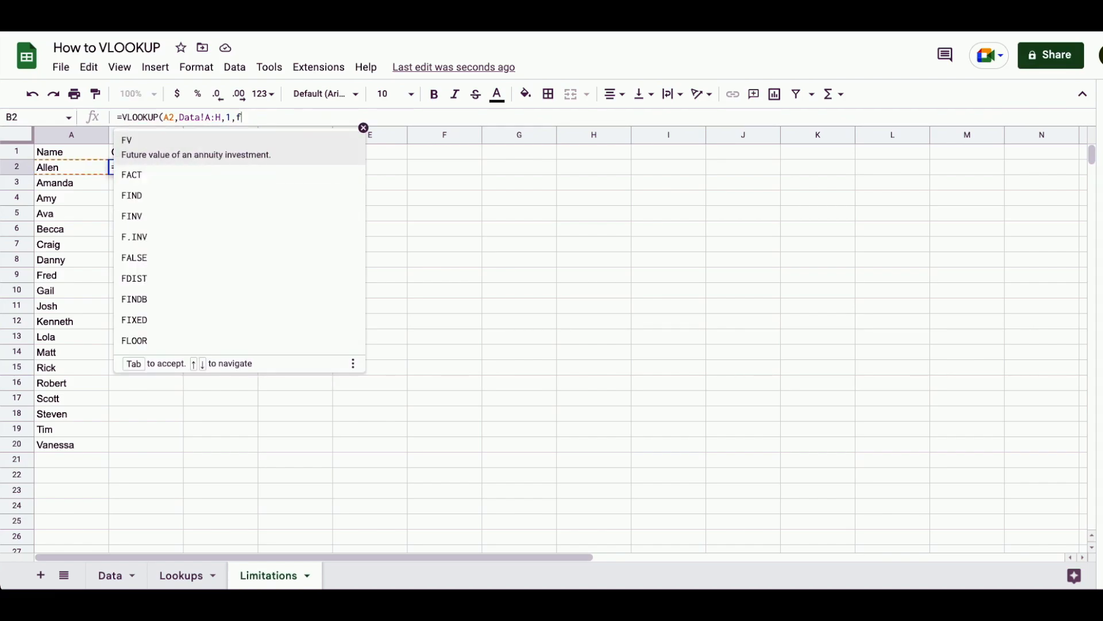
{"action": "key", "text": "BackSpace"}
{"action": "key", "text": "BackSpace"}
{"action": "key", "text": "BackSpace"}
{"action": "key", "text": "BackSpace"}
{"action": "type", "text": ","}
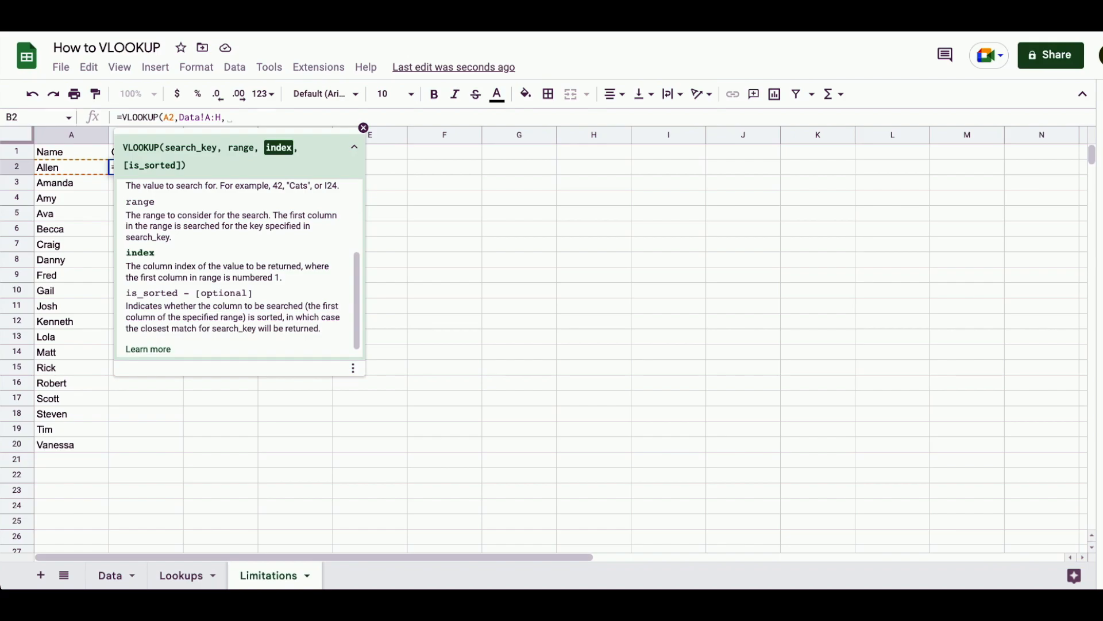
{"action": "key", "text": "BackSpace"}
{"action": "key", "text": "BackSpace"}
{"action": "key", "text": "BackSpace"}
{"action": "key", "text": "BackSpace"}
{"action": "key", "text": "BackSpace"}
{"action": "key", "text": "BackSpace"}
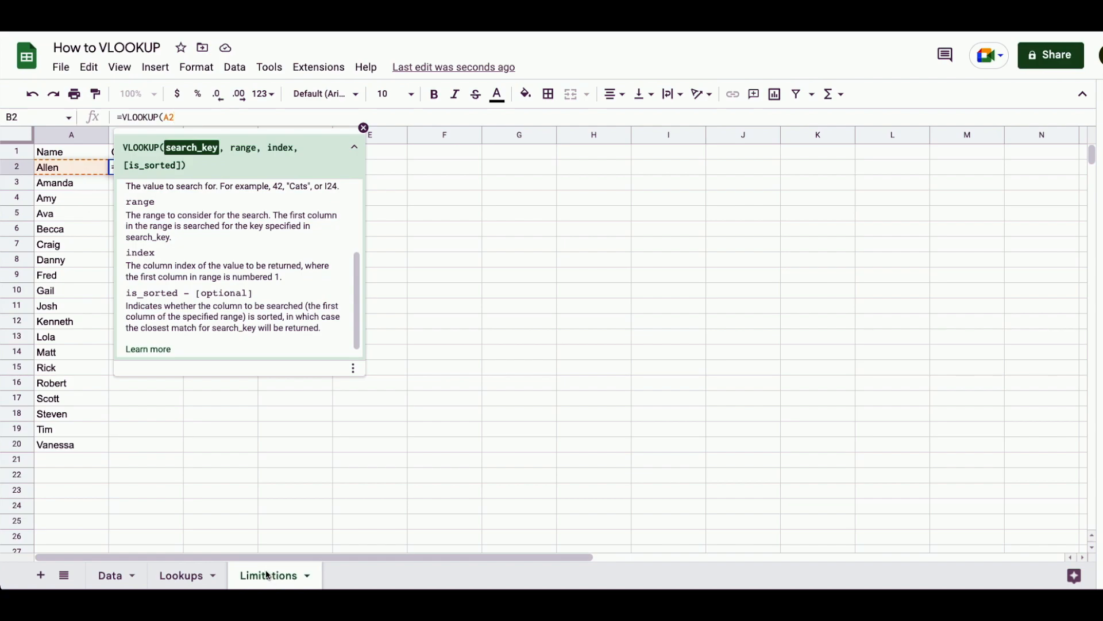
Complete the B2 VLOOKUP with range Data!A:H, column index 4 and is_sorted false
{"action": "type", "text": ","}
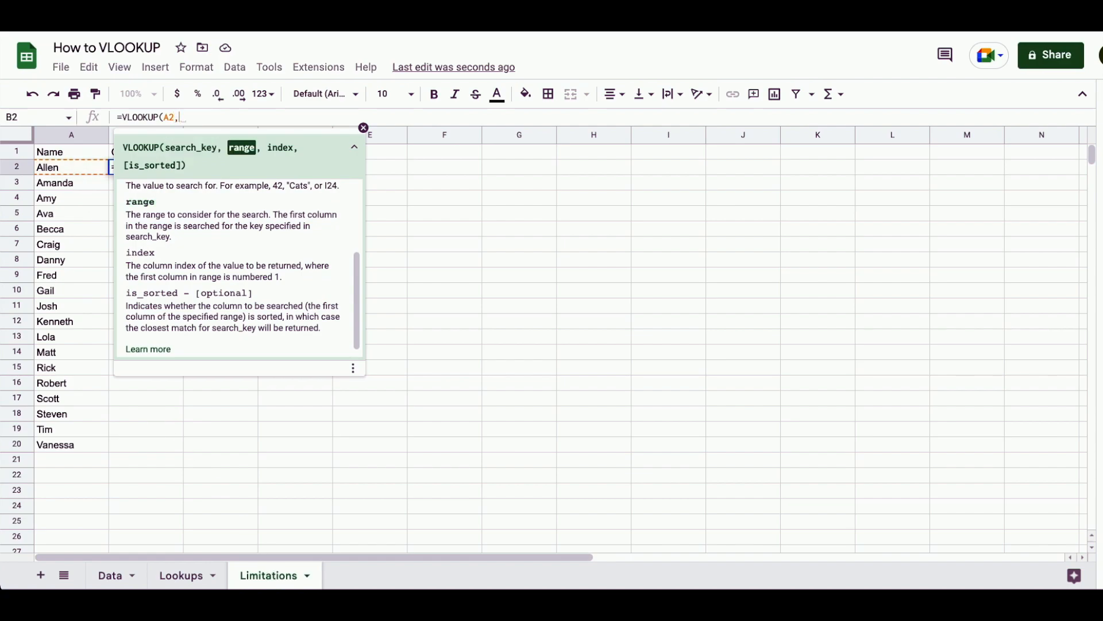
{"action": "left_click", "coordinate": [119, 582]}
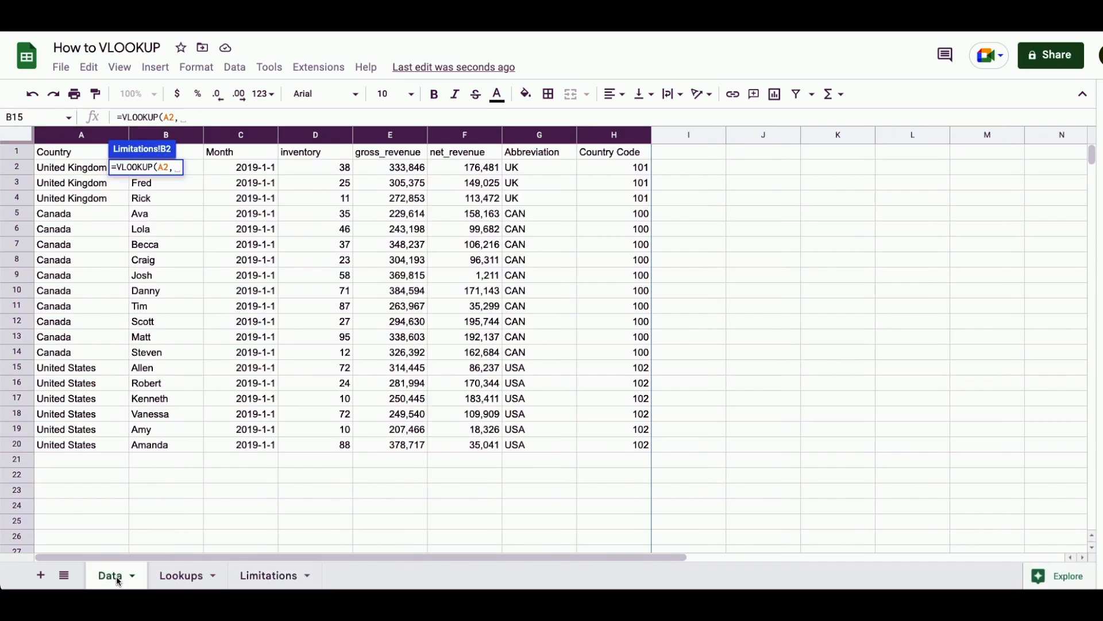
{"action": "left_click", "coordinate": [84, 136]}
{"action": "left_click", "coordinate": [605, 139], "text": "shift"}
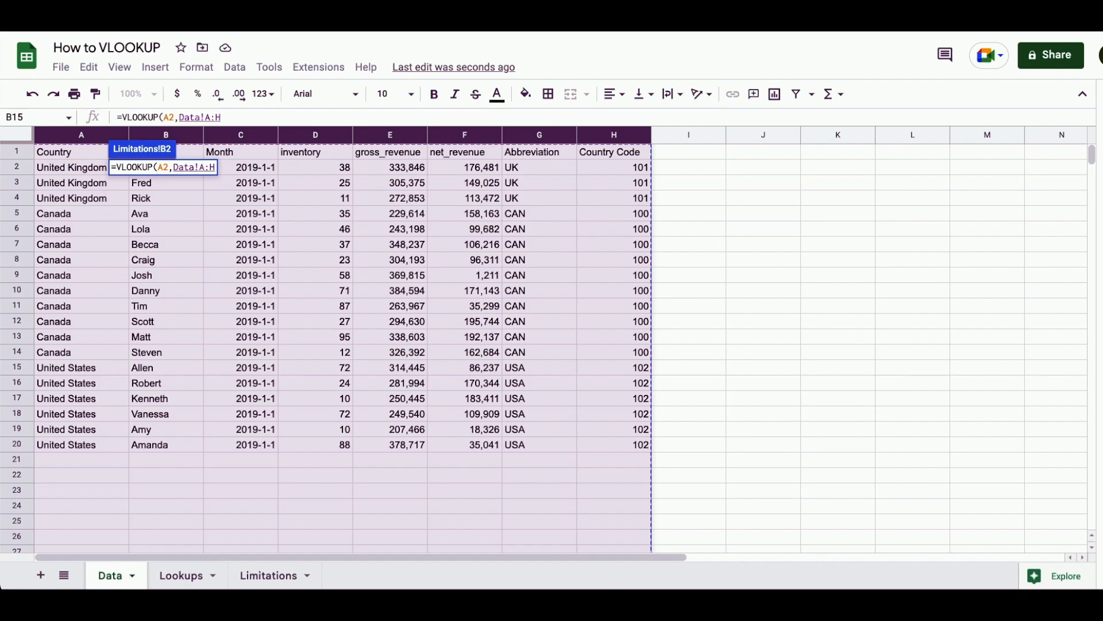
{"action": "type", "text": ","}
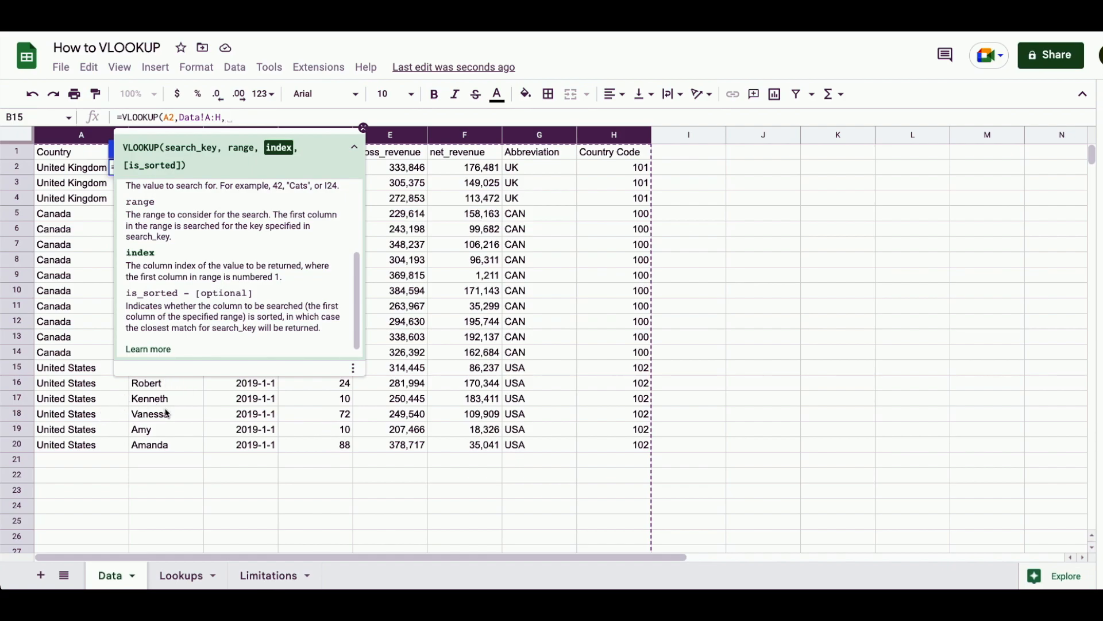
{"action": "type", "text": "4,false"}
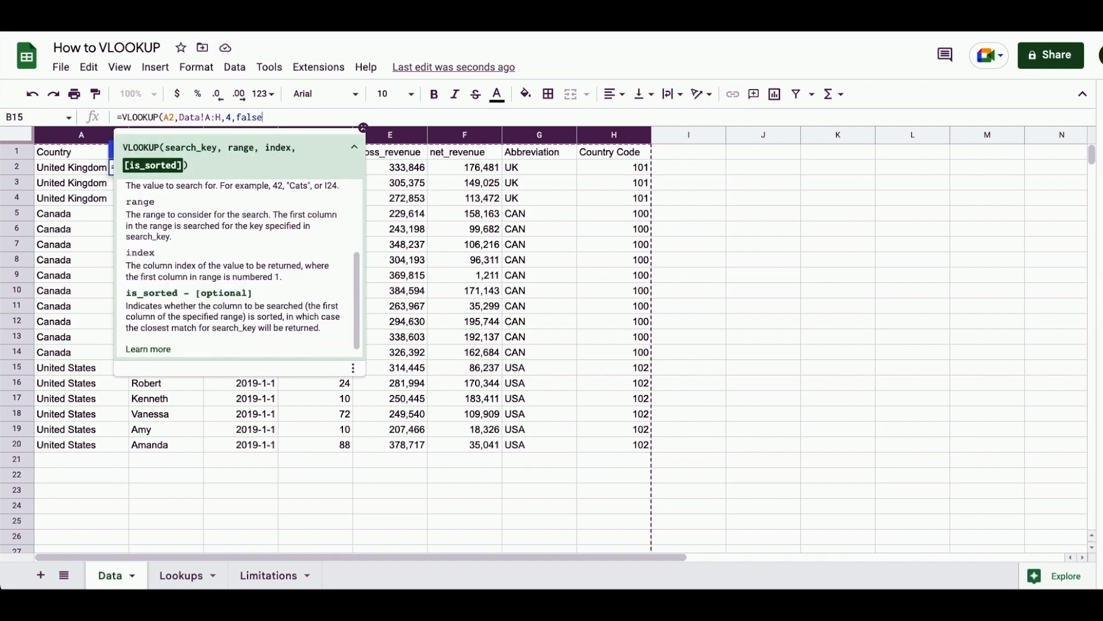
{"action": "key", "text": "Return"}
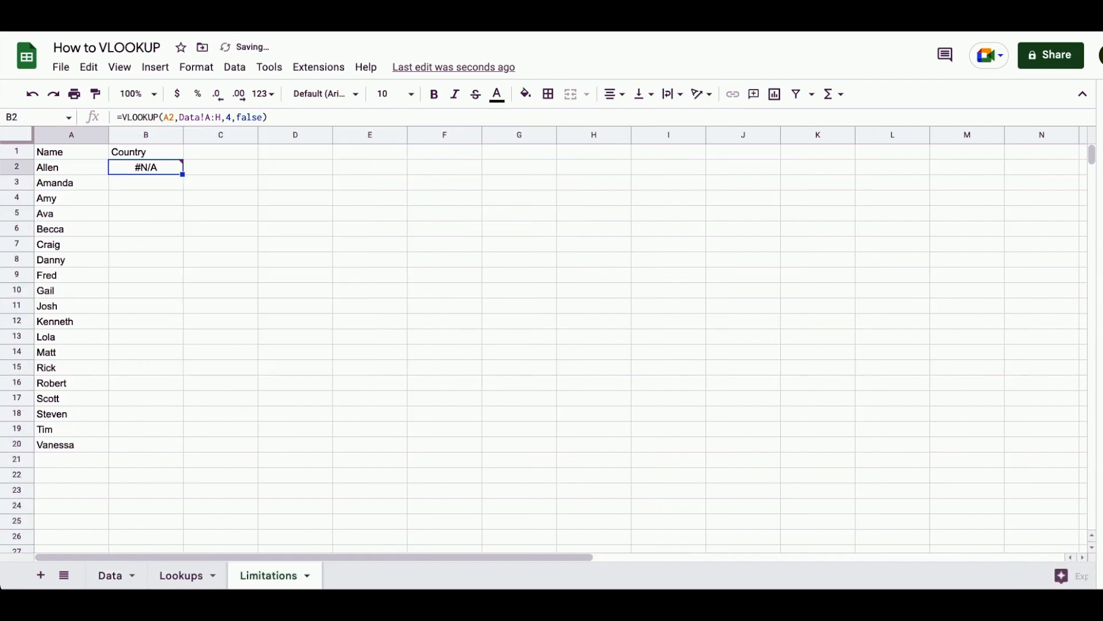
Check the error in B2 against the first column of the Data sheet and return to the Limitations sheet
{"action": "mouse_move", "coordinate": [145, 171]}
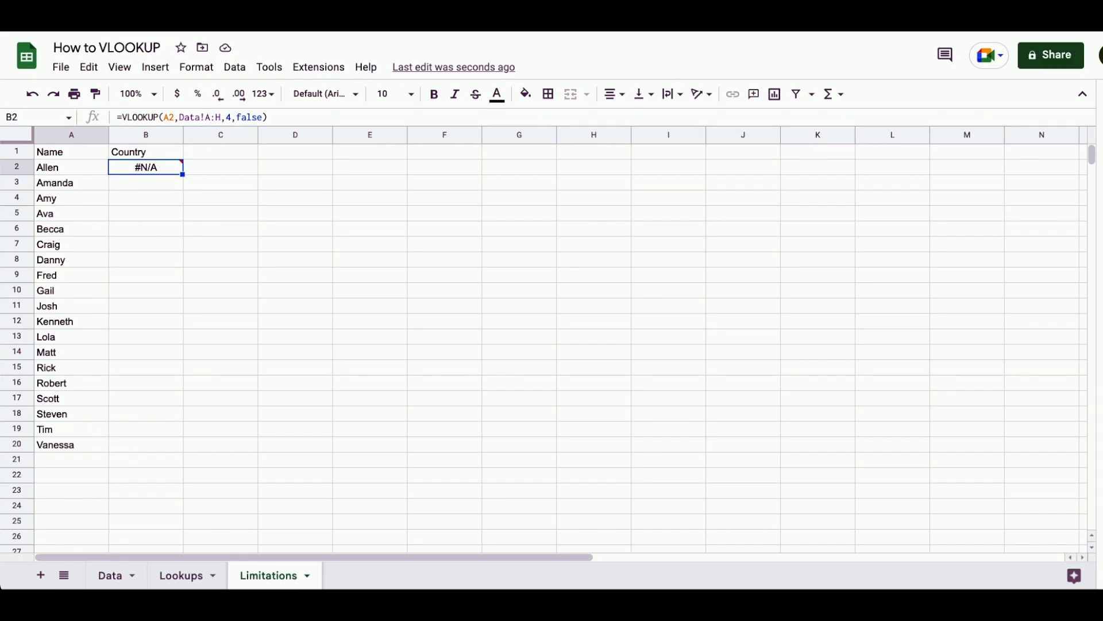
{"action": "left_click", "coordinate": [112, 582]}
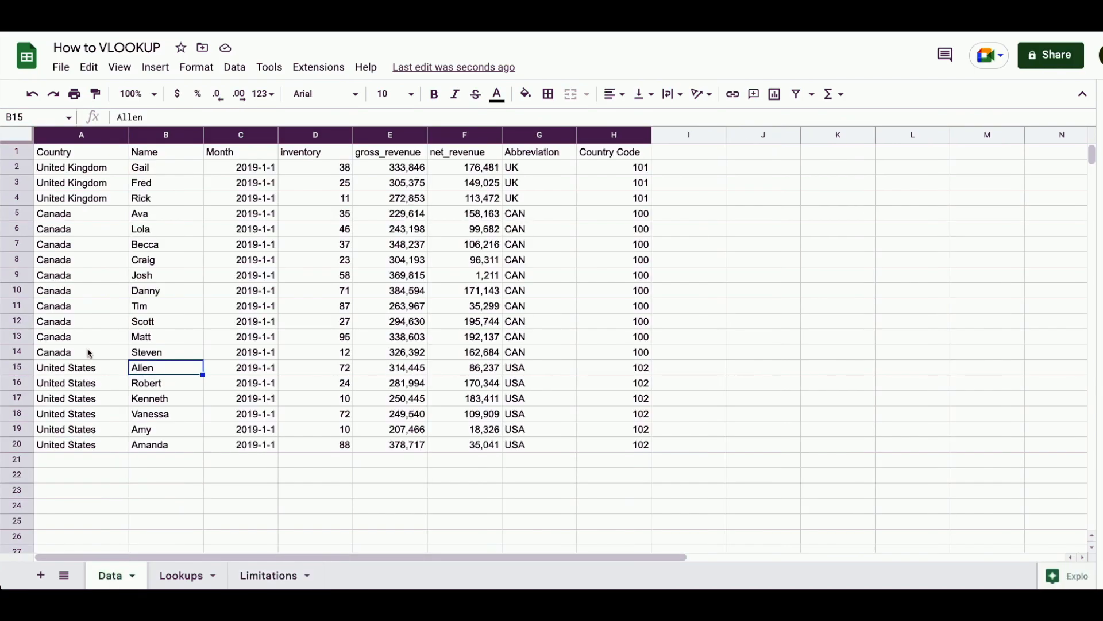
{"action": "left_click", "coordinate": [81, 135]}
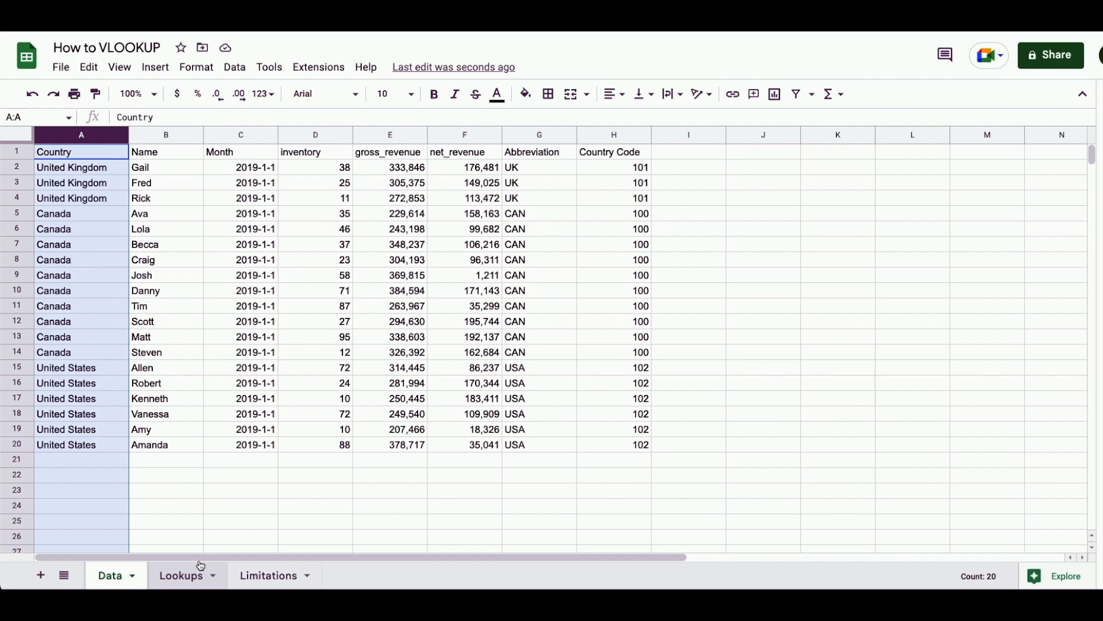
{"action": "left_click", "coordinate": [266, 575]}
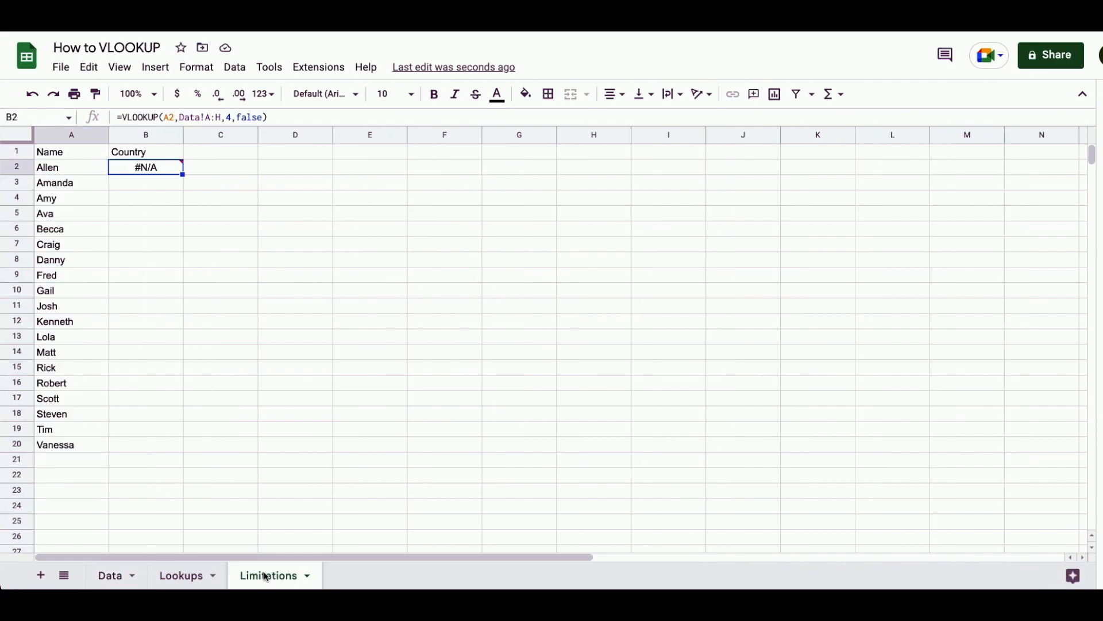
Set the B2 VLOOKUP range to Data!B:H and its column index to 3, and accept the suggested autofill for B3:B20
{"action": "left_click", "coordinate": [210, 118]}
{"action": "key", "text": "BackSpace"}
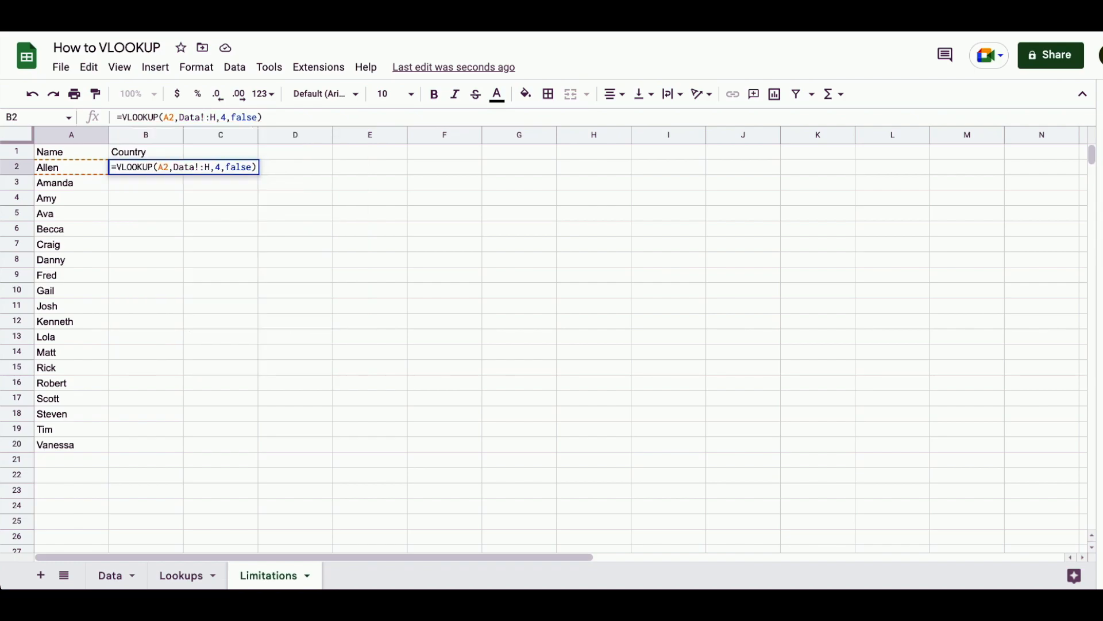
{"action": "type", "text": "B"}
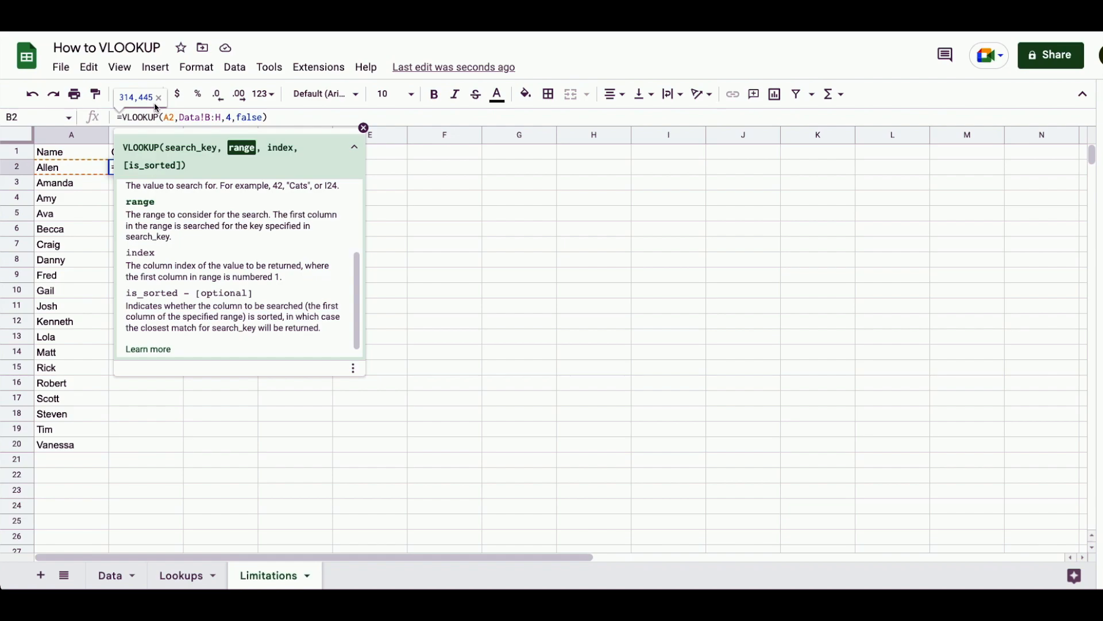
{"action": "left_click", "coordinate": [231, 118]}
{"action": "key", "text": "BackSpace"}
{"action": "type", "text": "3"}
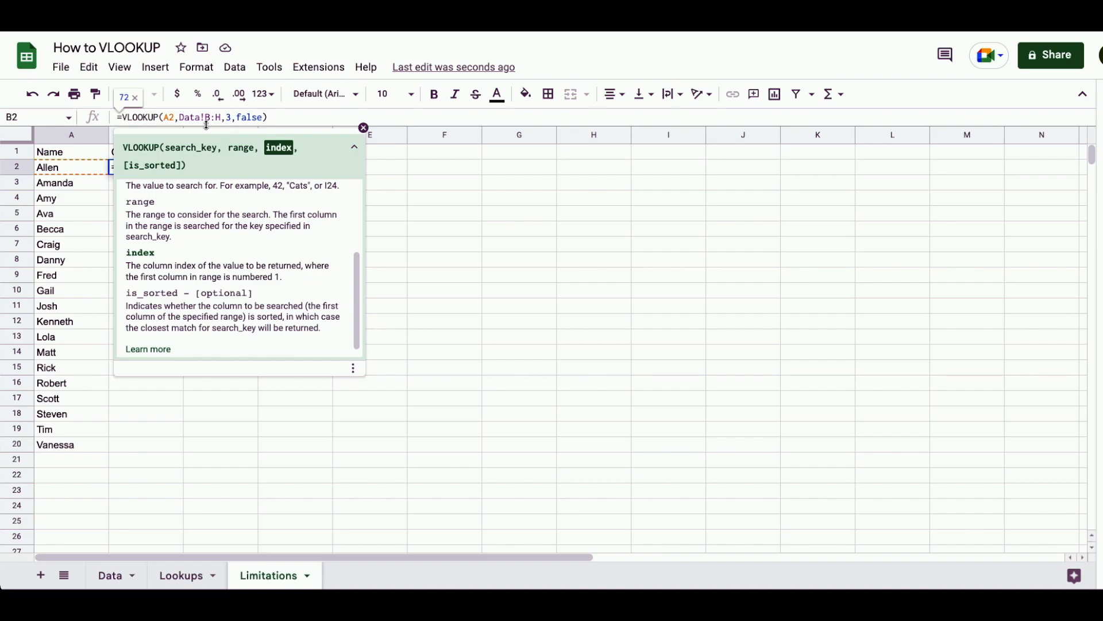
{"action": "key", "text": "Return"}
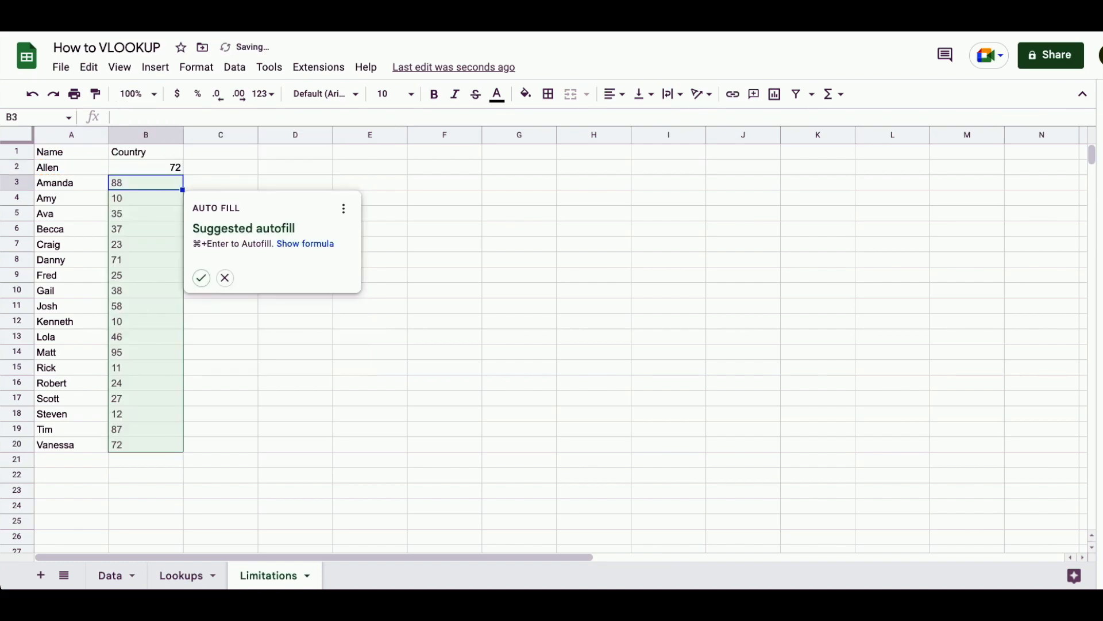
{"action": "left_click", "coordinate": [201, 278]}
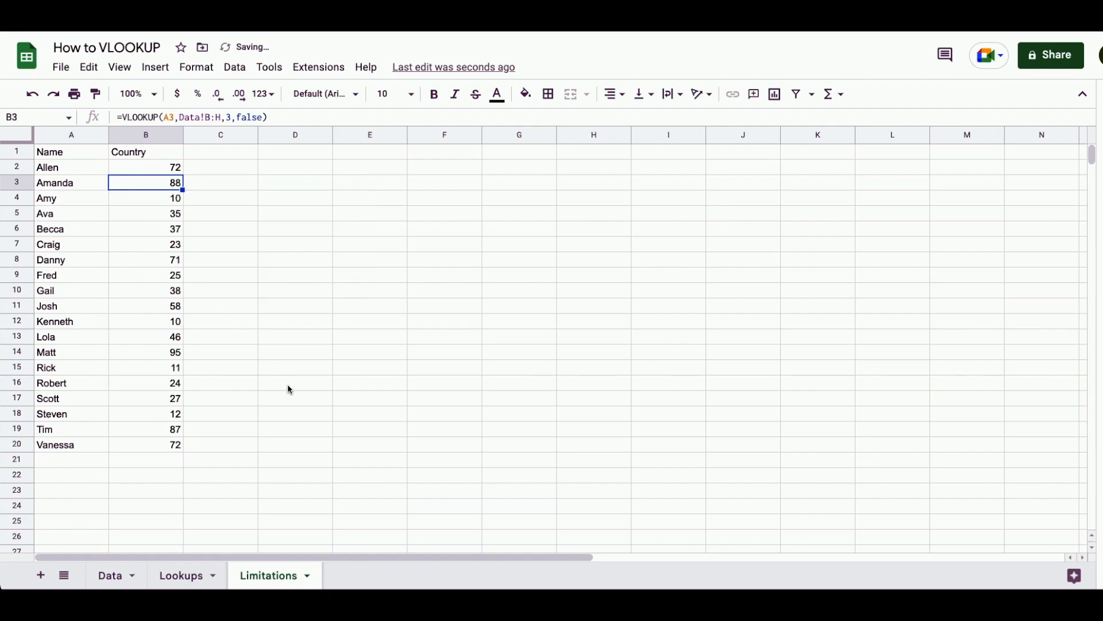